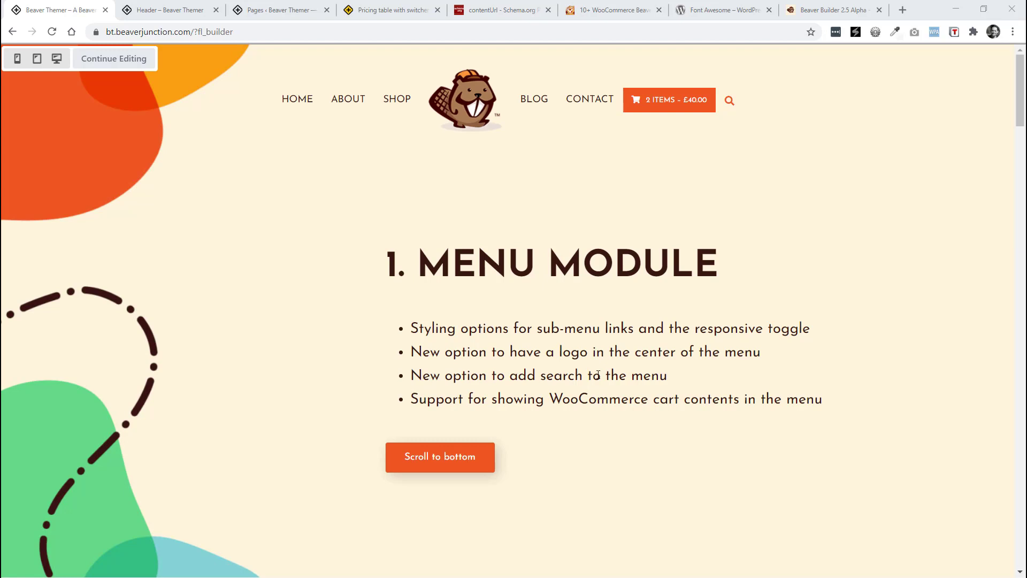
Step: Test the header menu's search by showing and hiding its search field in the page preview
left_click(730, 101)
left_click(732, 104)
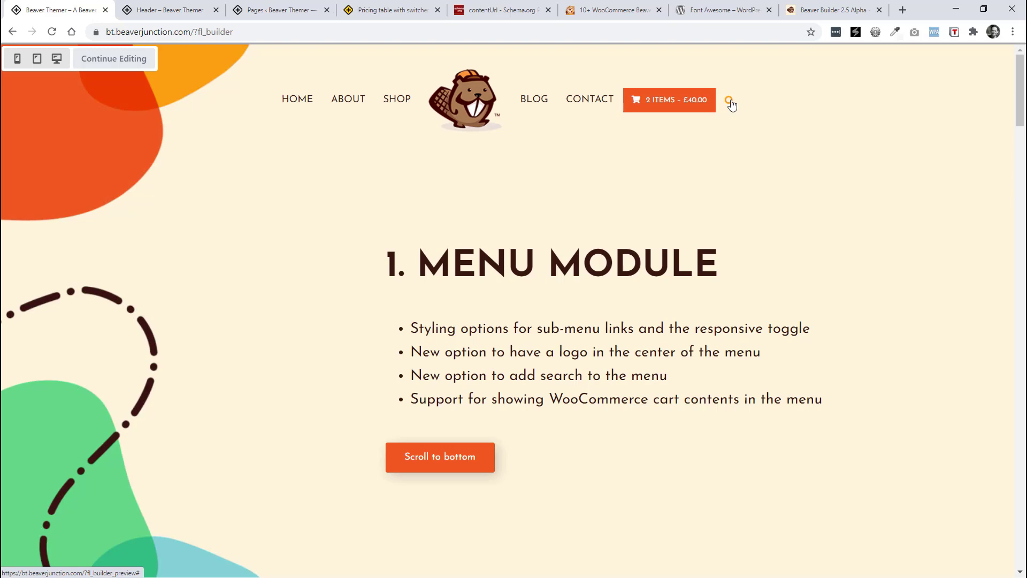
left_click(731, 105)
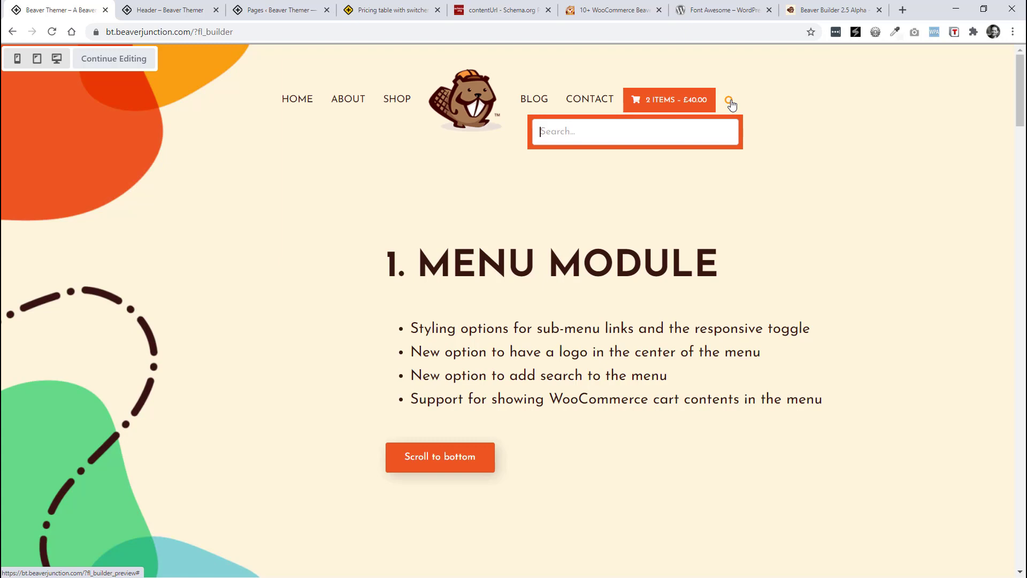
left_click(732, 104)
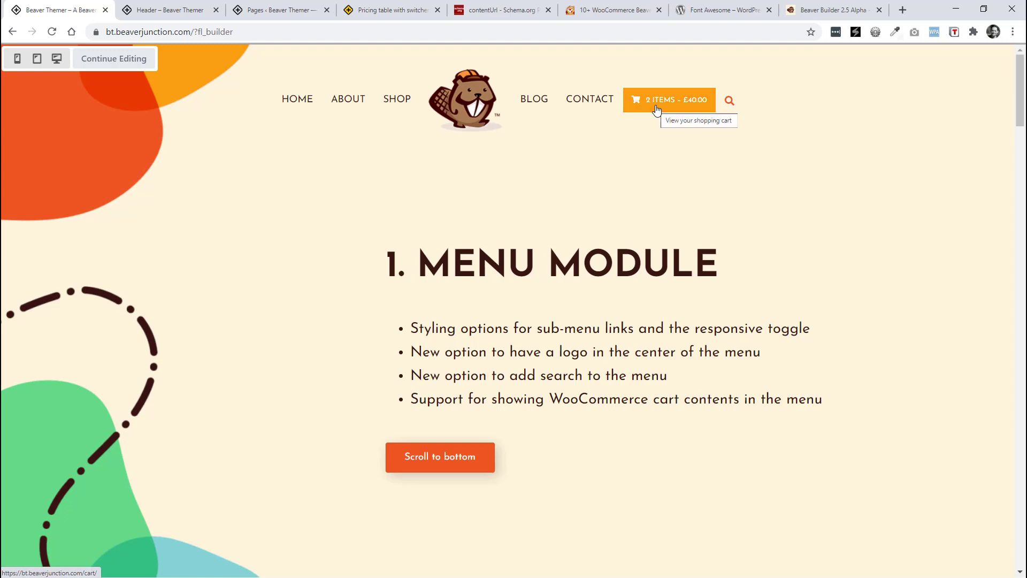
Step: Open the Menu module's general settings in the Header layout and bring up the Centered + Inline Logo options
left_click(164, 10)
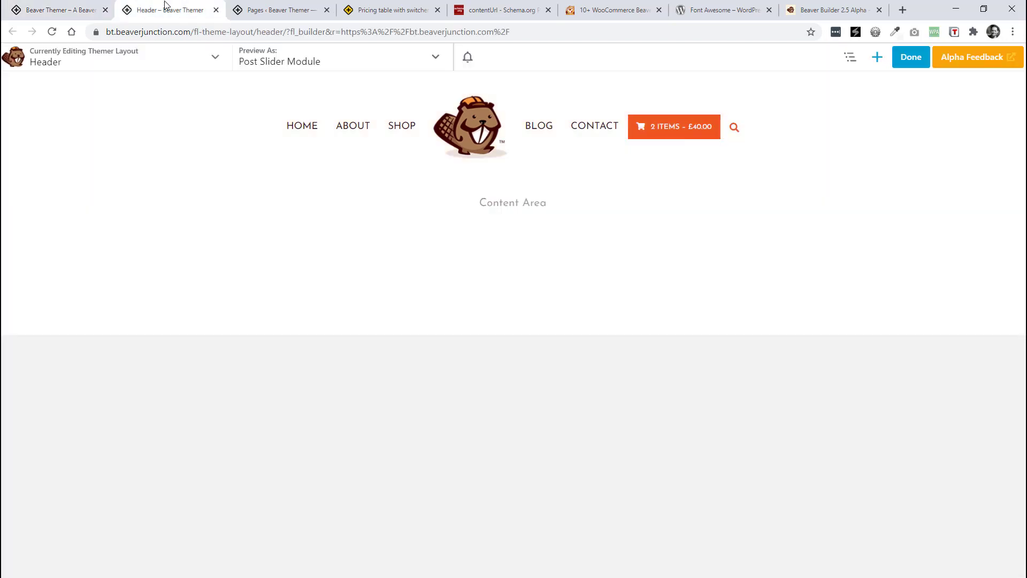
left_click(495, 157)
left_click(234, 237)
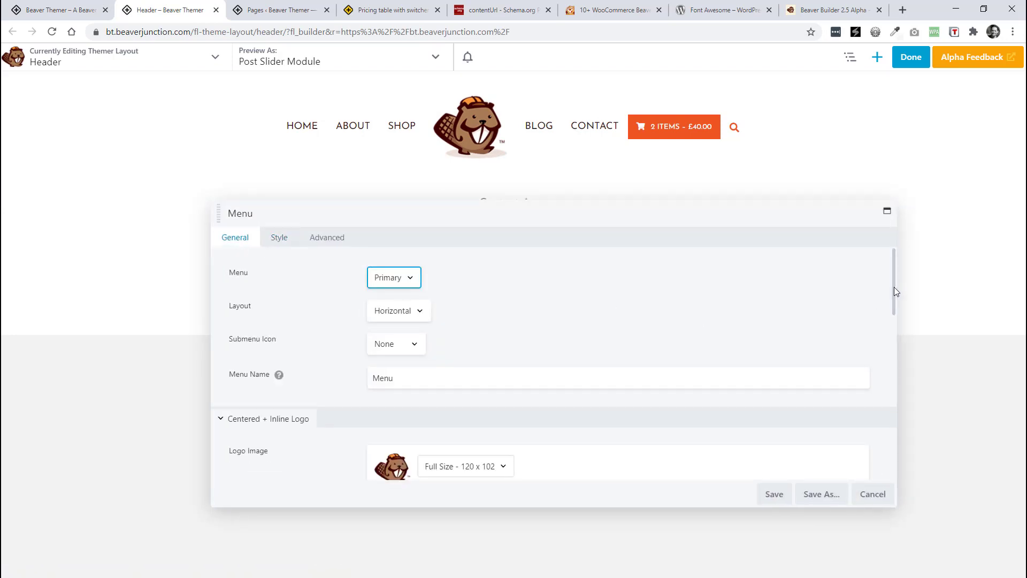
left_click_drag(894, 287, 890, 336)
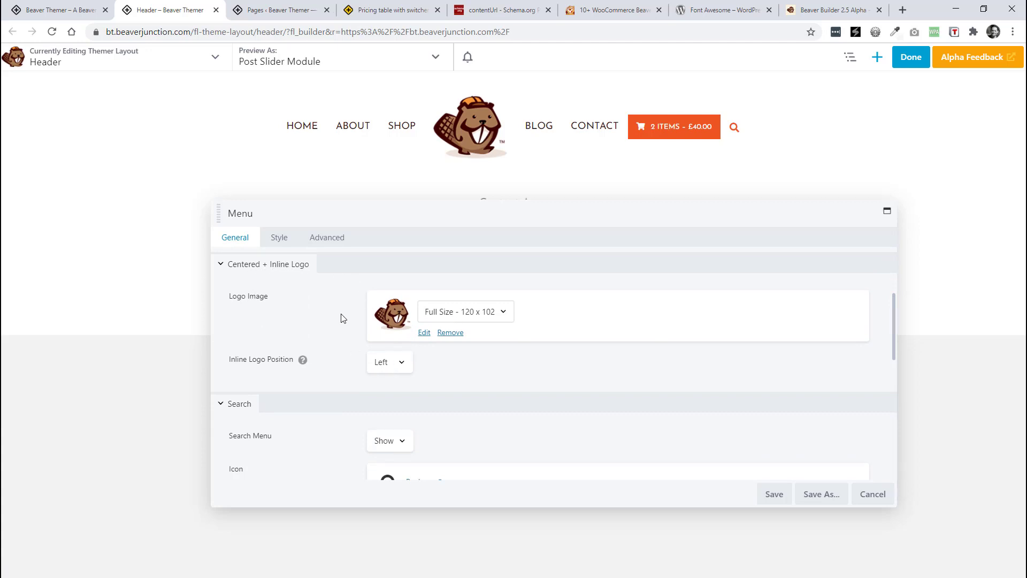
mouse_move(384, 171)
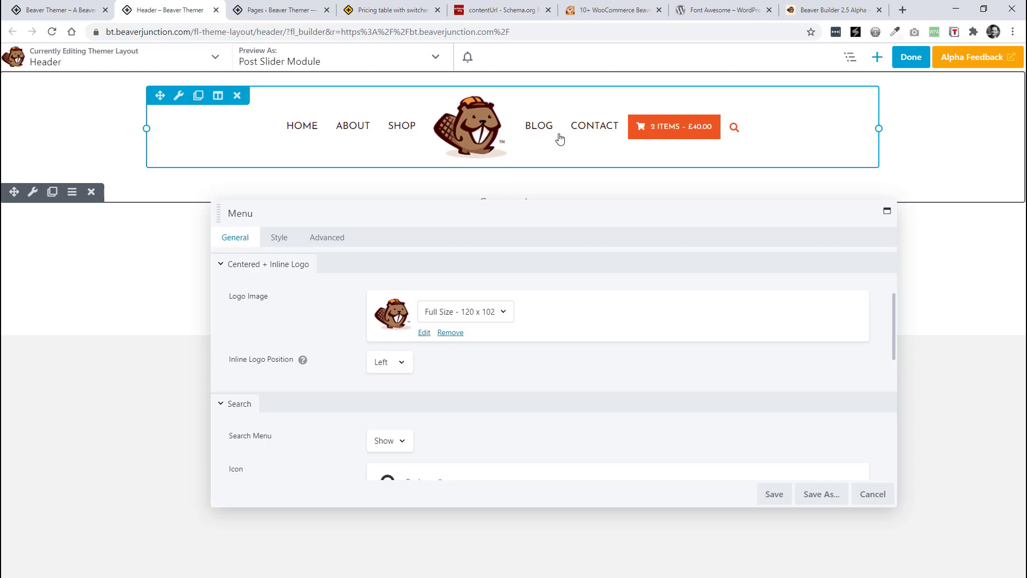
Step: Try the inline logo position Right and return it to Left
left_click(401, 364)
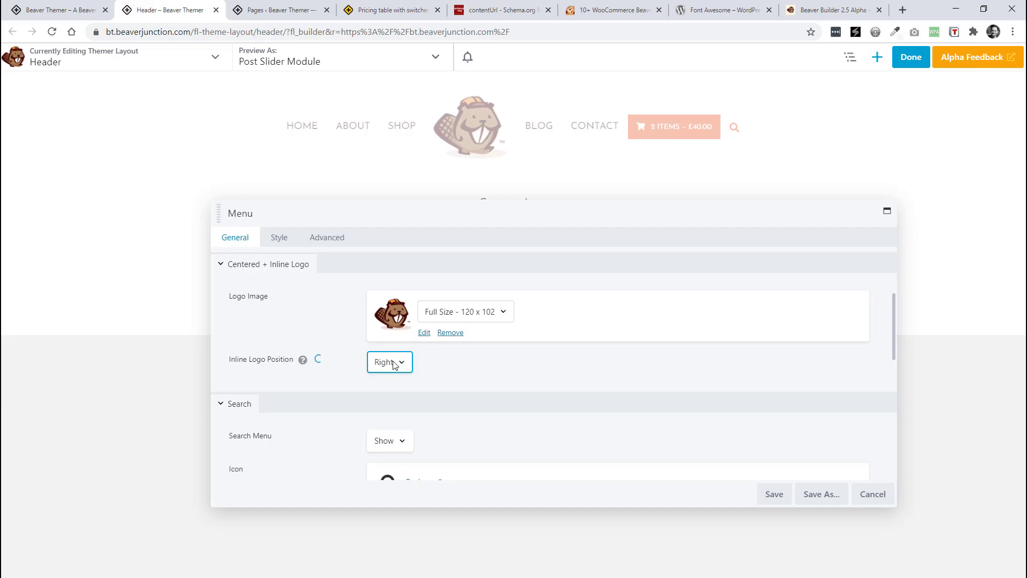
left_click(395, 364)
left_click(391, 382)
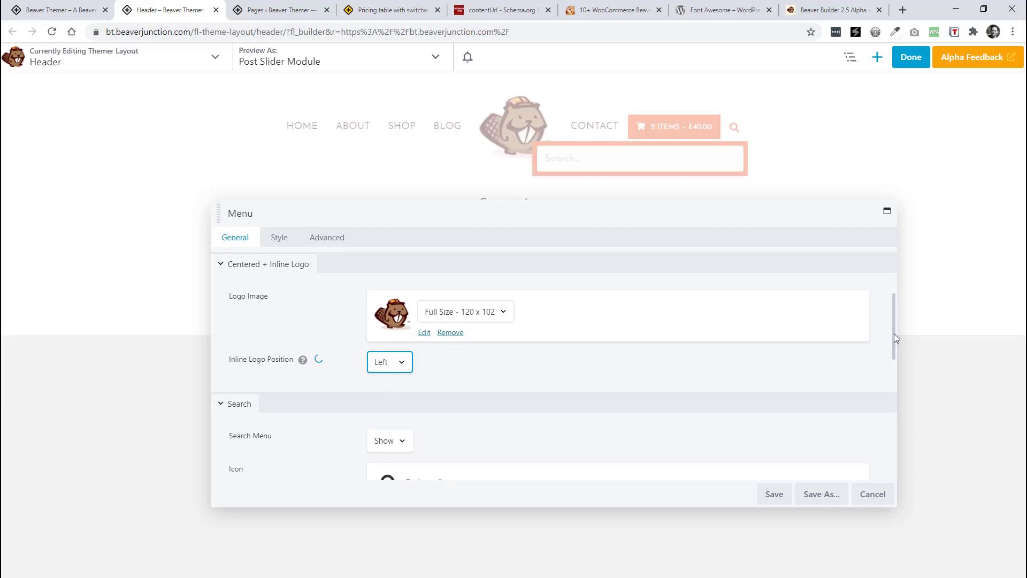
Step: Set the display type of the menu's WooCommerce cart to Items Count
left_click_drag(895, 333, 893, 371)
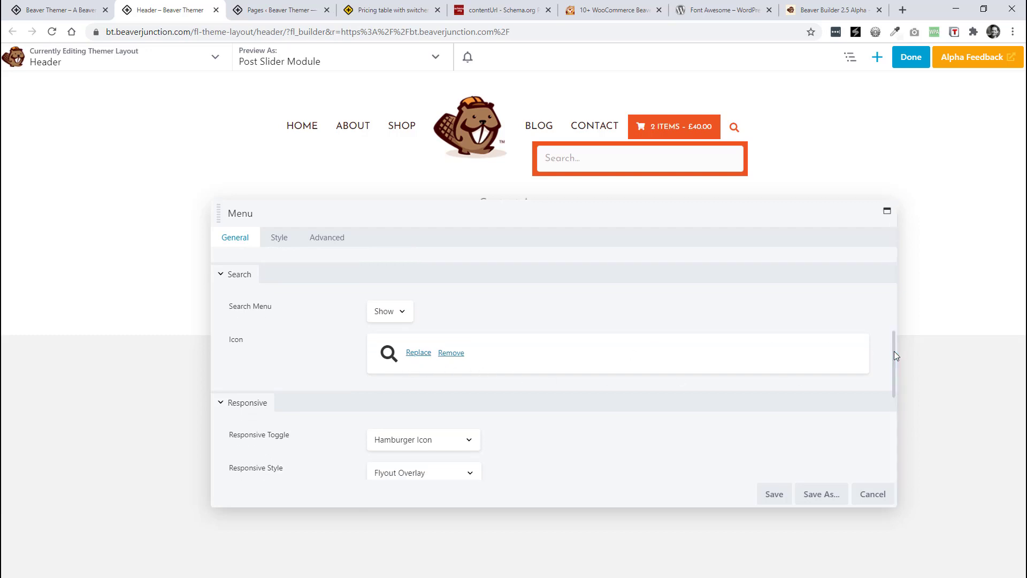
left_click_drag(896, 356, 893, 437)
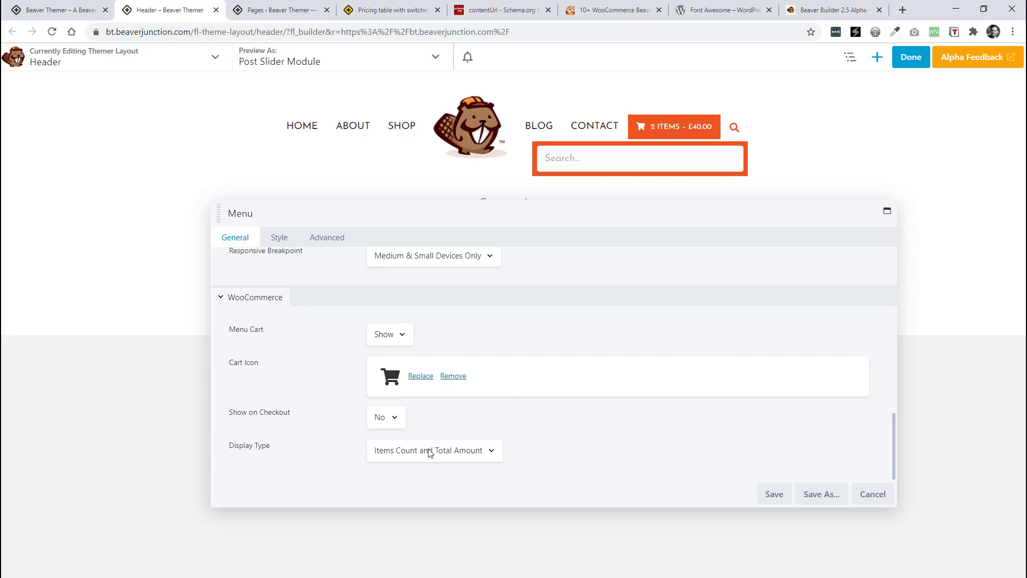
left_click(485, 453)
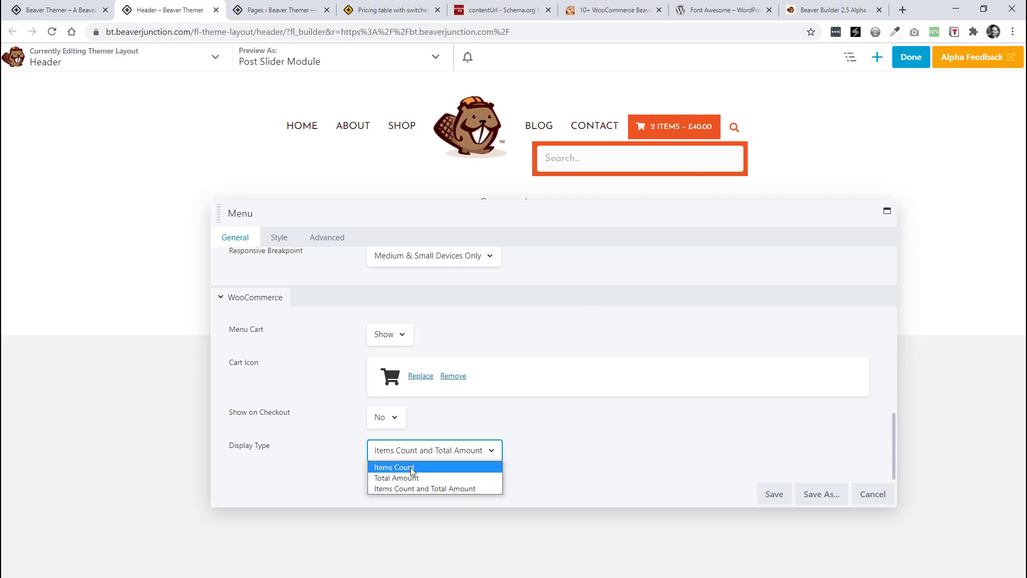
left_click(412, 469)
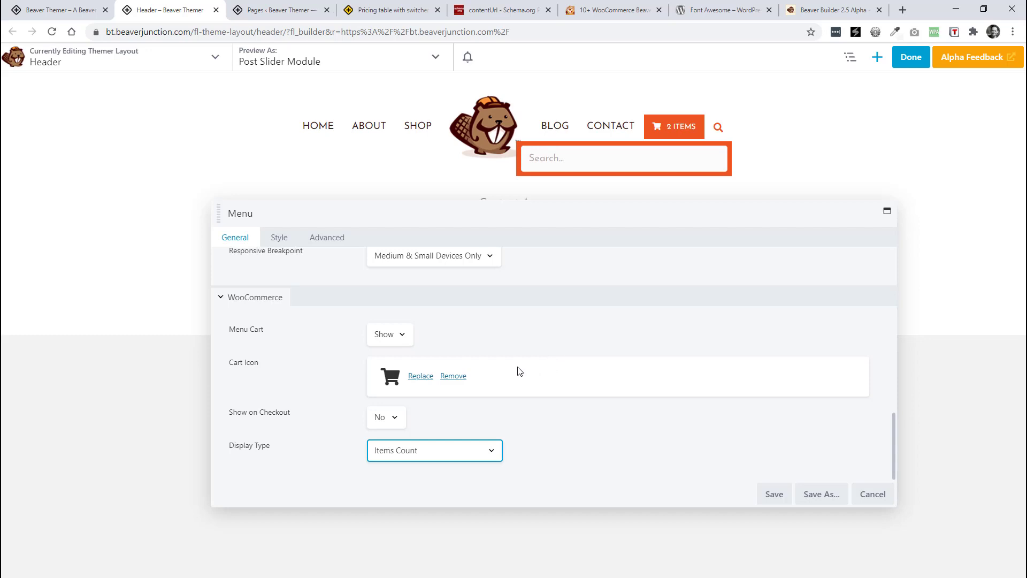
Step: Look at WooPack's mini cart module page and return to the home page preview at the Outline Pane section
left_click(614, 11)
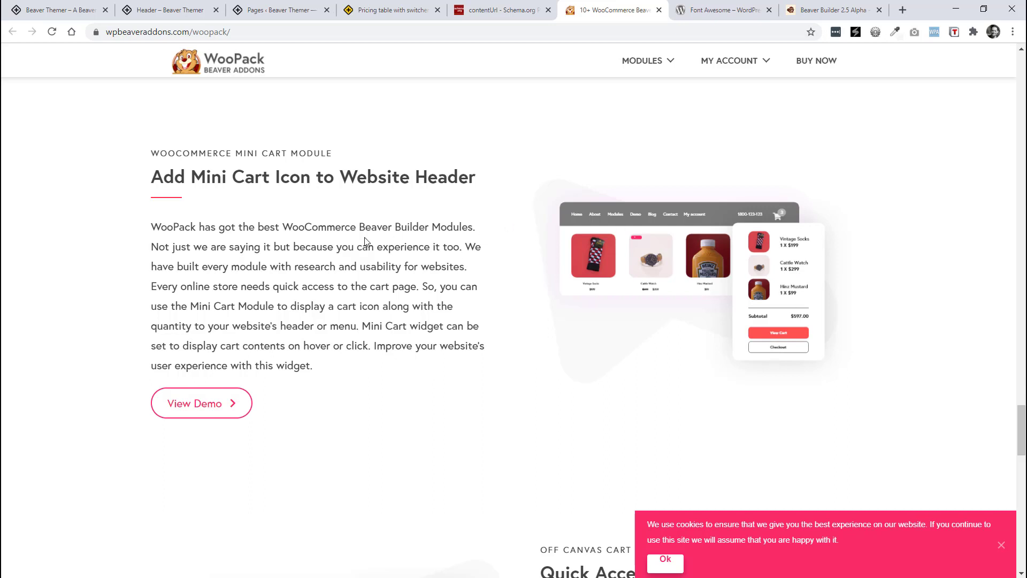
left_click(78, 11)
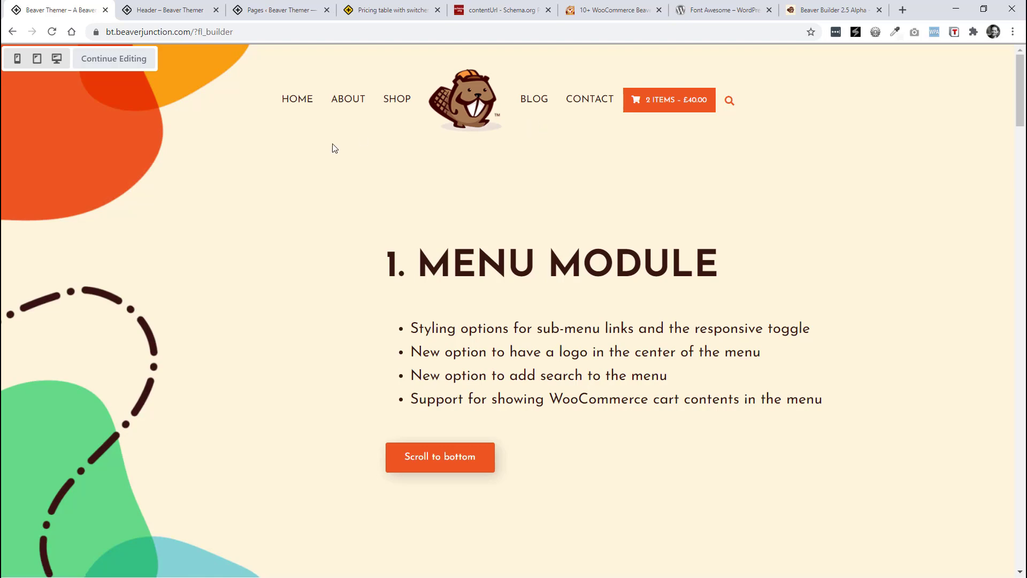
left_click_drag(1022, 105, 1024, 186)
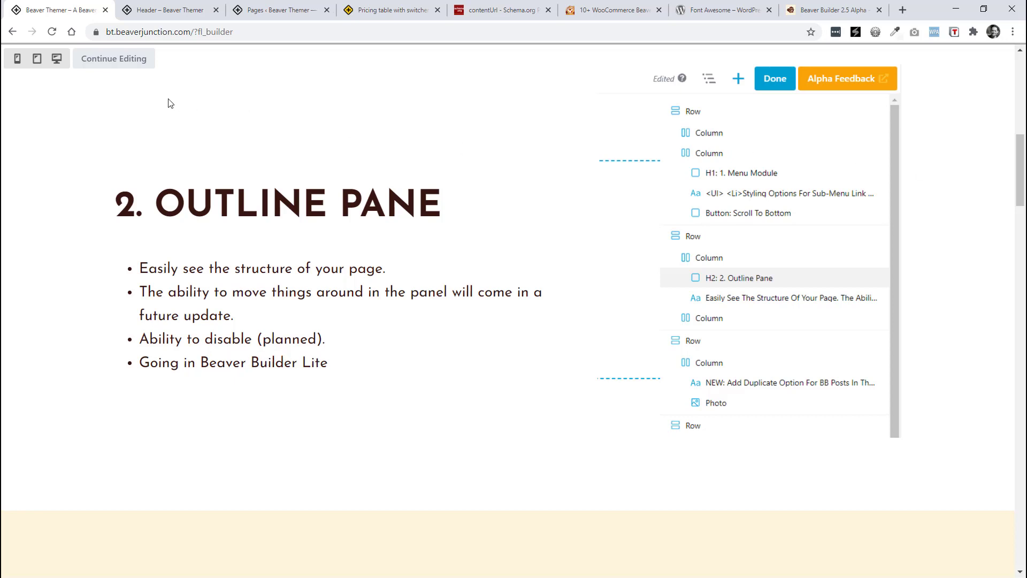
Step: Resume editing the Home page, inspect its structure in the outline pane and close the pane
left_click(143, 66)
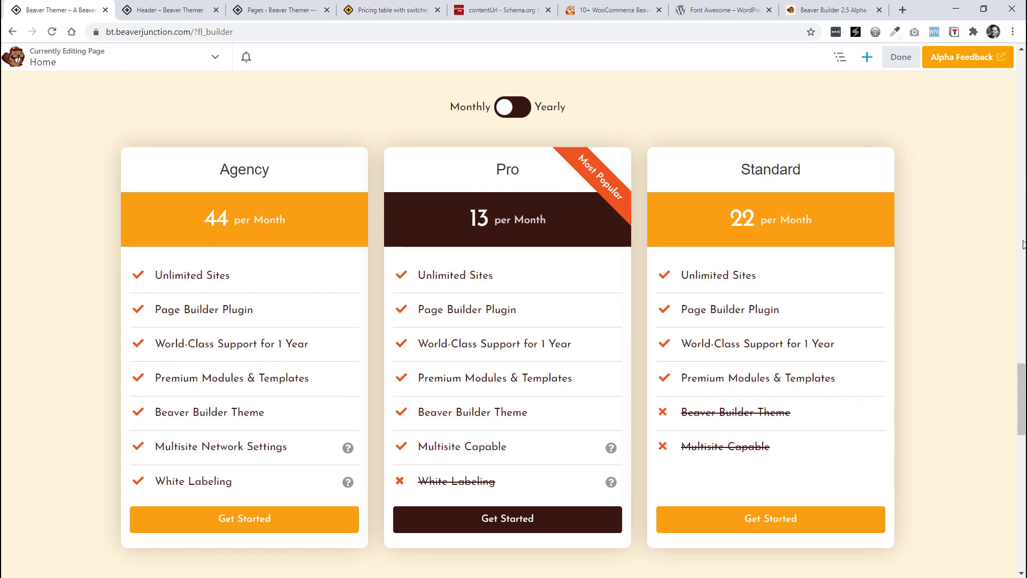
left_click_drag(1023, 380, 1023, 75)
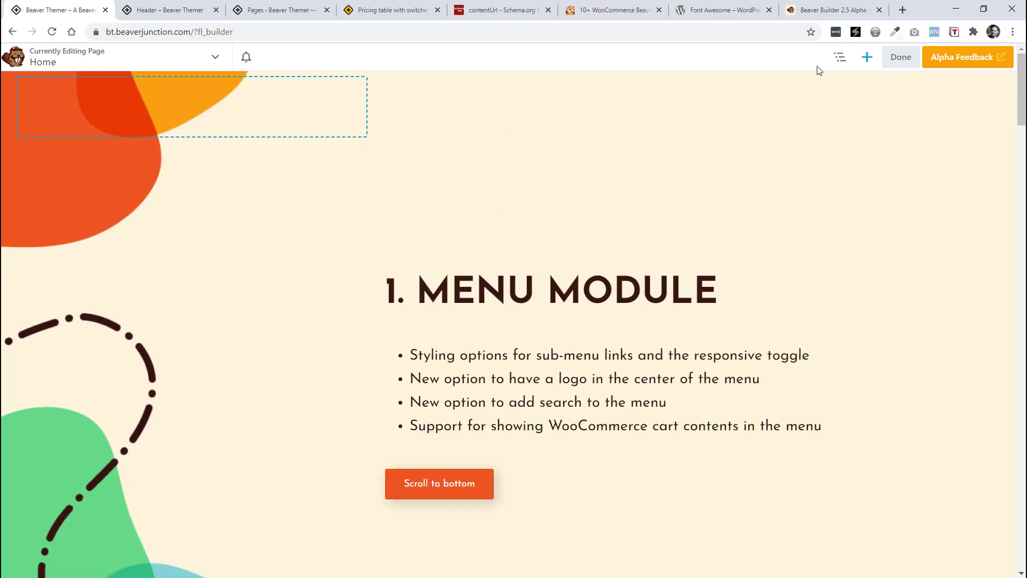
left_click(843, 59)
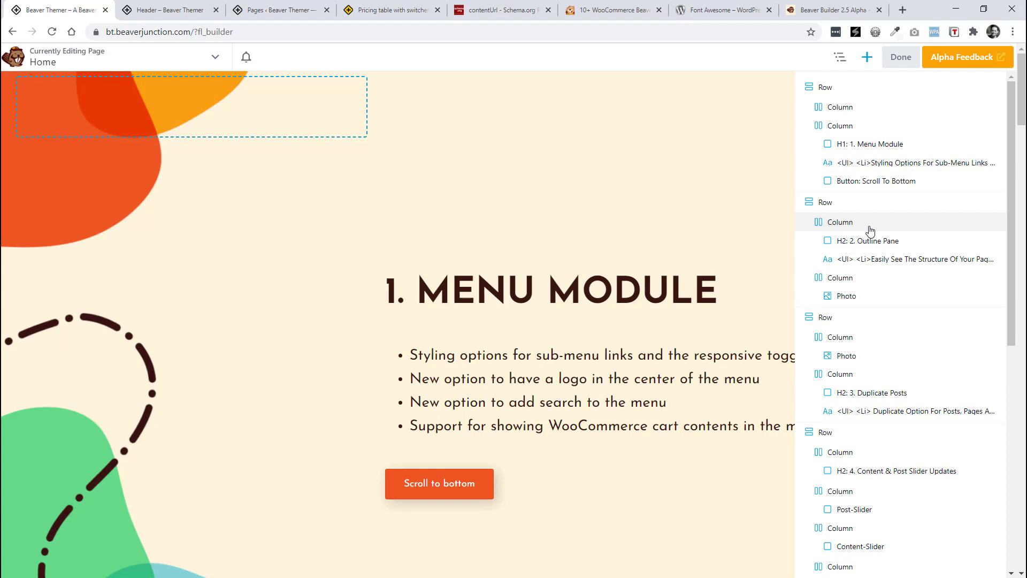
left_click(840, 58)
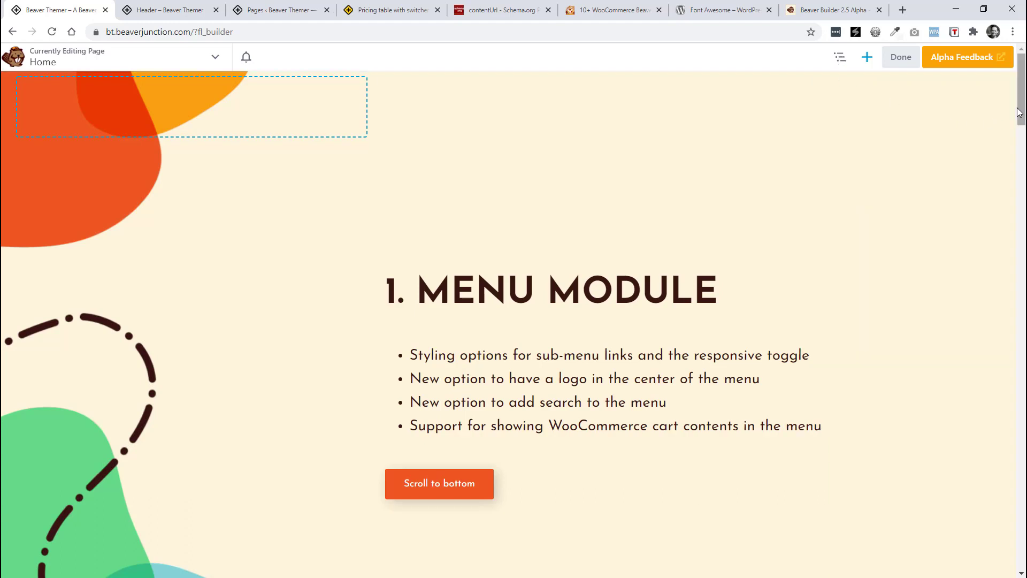
Step: Review the Duplicate Posts section and check the Duplicate Page option for Home in the WordPress pages list
left_click_drag(1019, 112, 1006, 262)
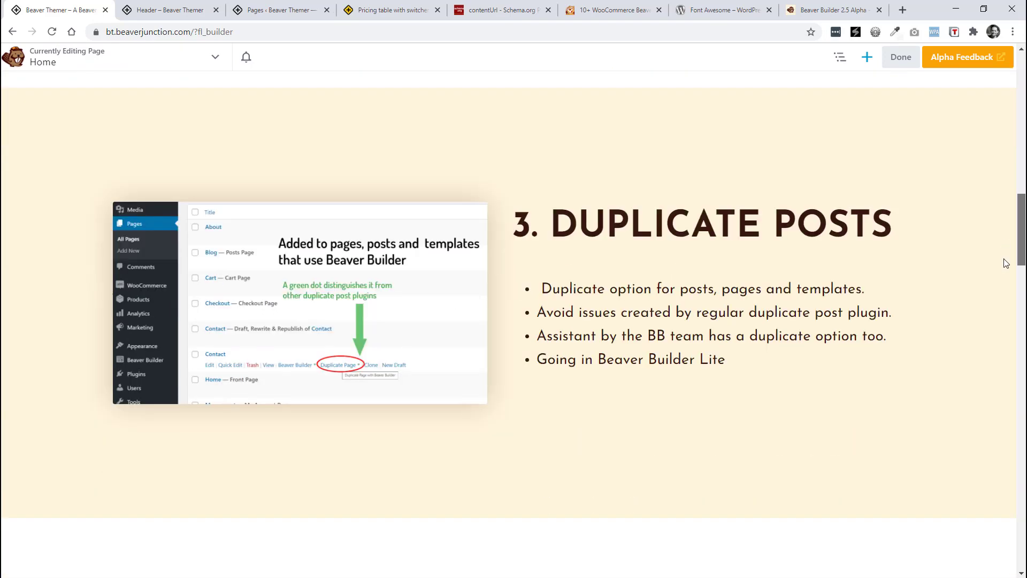
scroll(1006, 262, "down", 1)
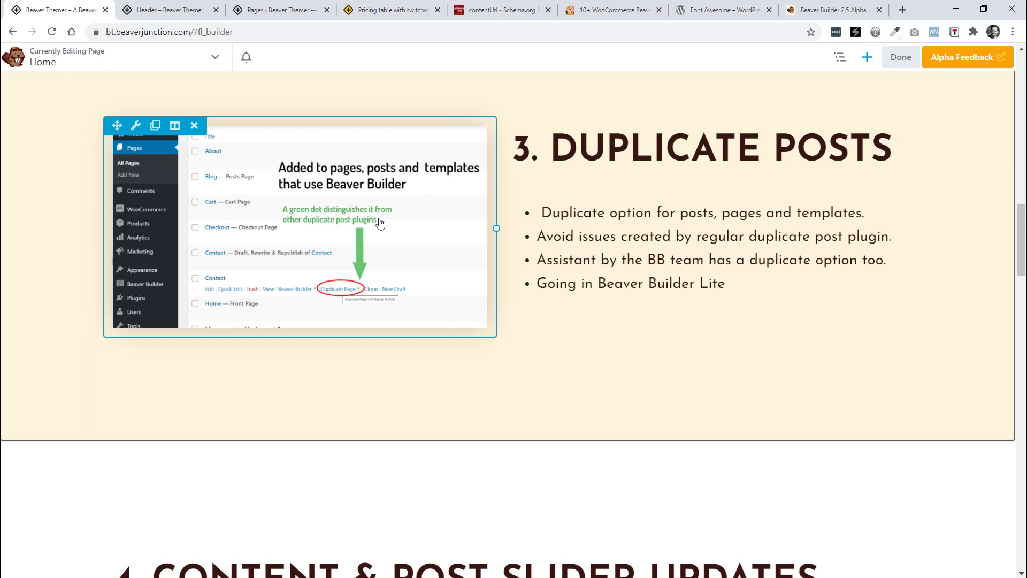
left_click(272, 10)
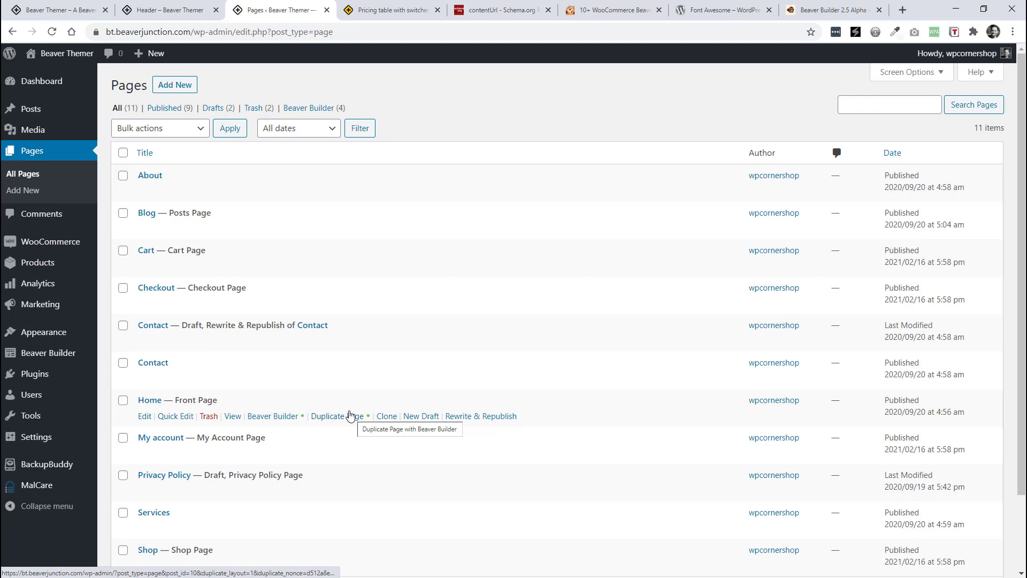
left_click(59, 10)
mouse_move(570, 267)
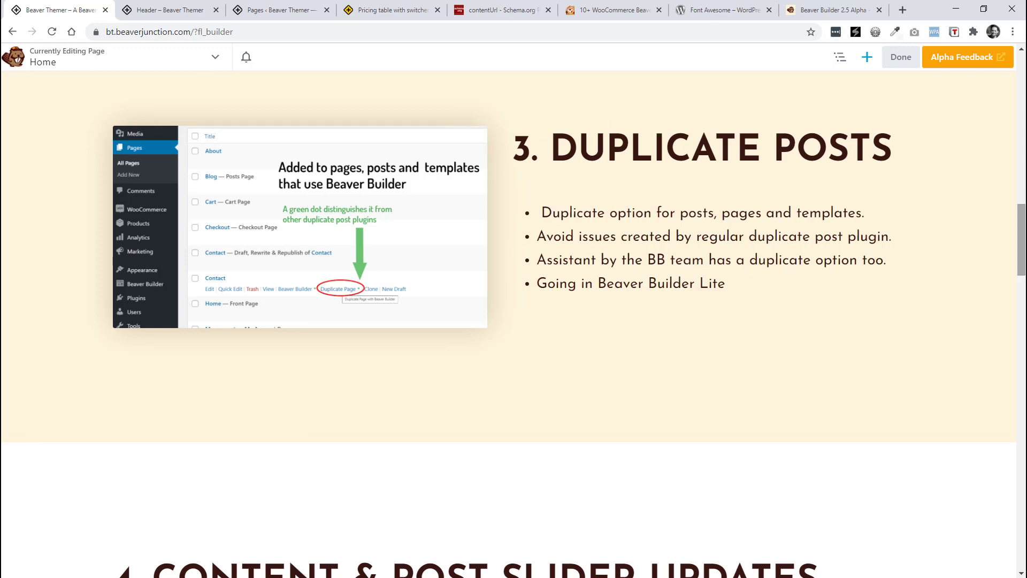
Step: Examine the Content & Post Slider Updates section with its two sample sliders
scroll(966, 273, "down", 4)
scroll(668, 413, "down", 4)
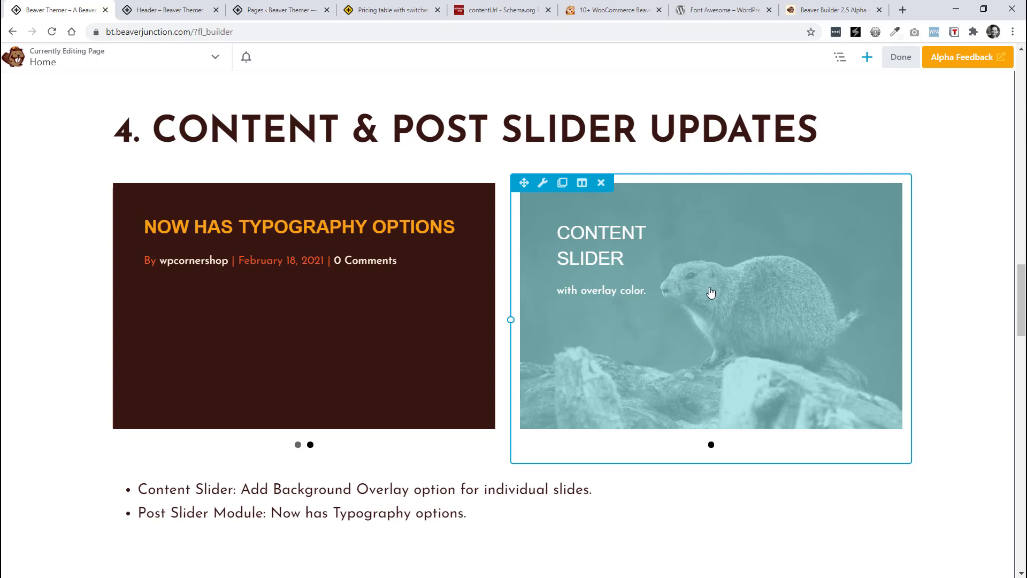
scroll(1023, 284, "down", 2)
Step: Preview the Home page and switch its pricing table from monthly to yearly and back to monthly
scroll(1023, 319, "down", 9)
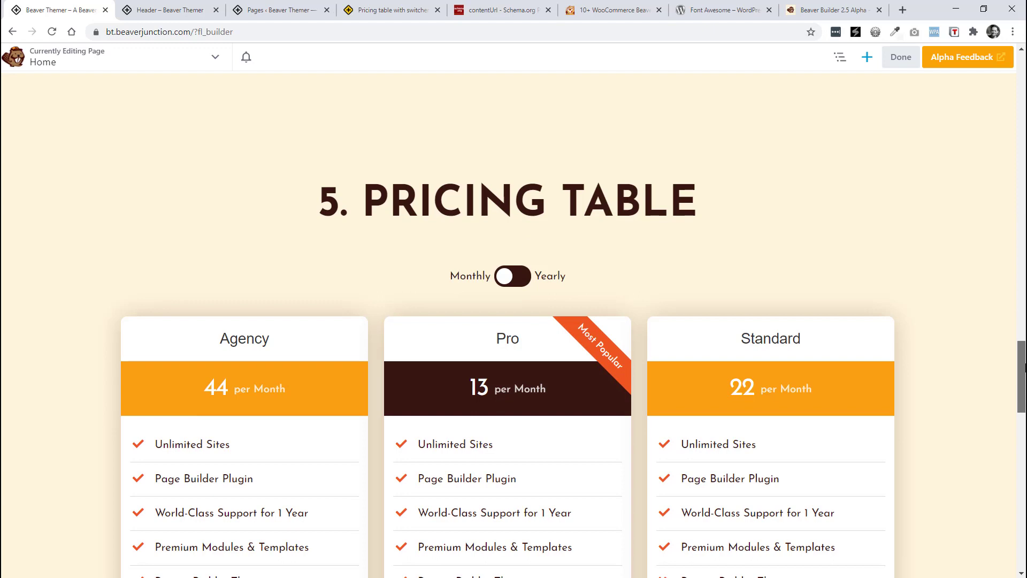
left_click_drag(1024, 366, 1025, 376)
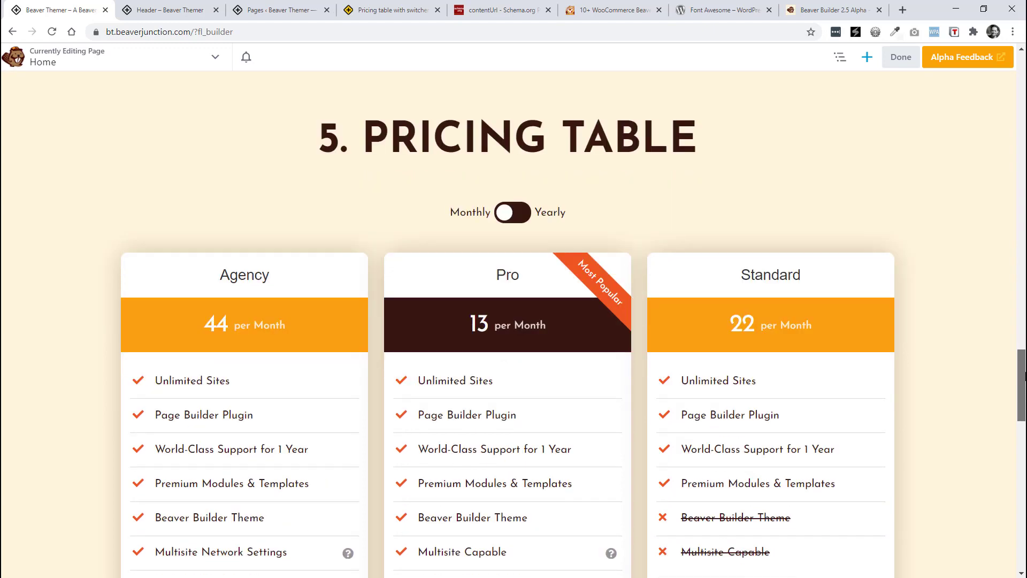
key("p")
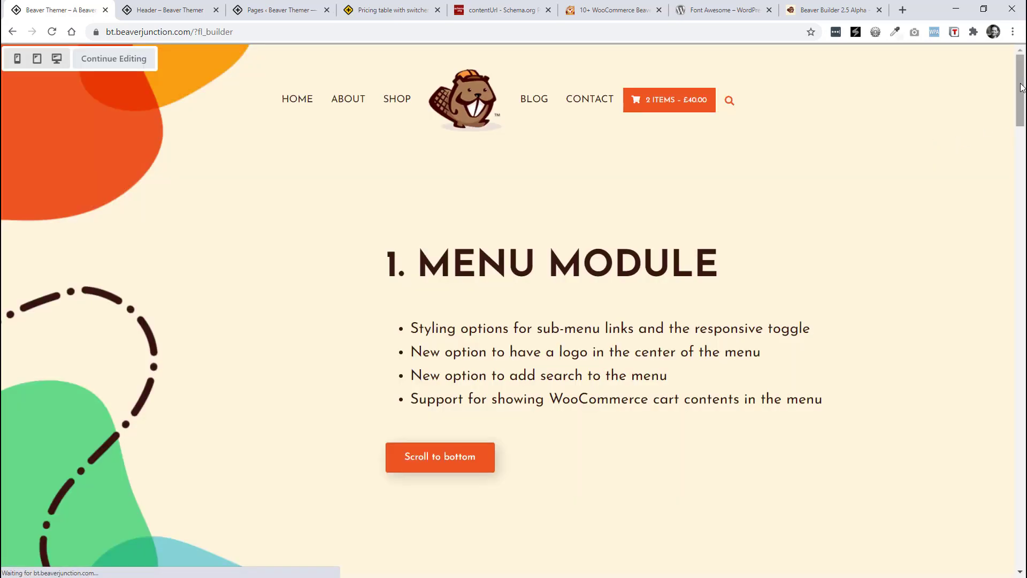
left_click_drag(1022, 90, 1007, 388)
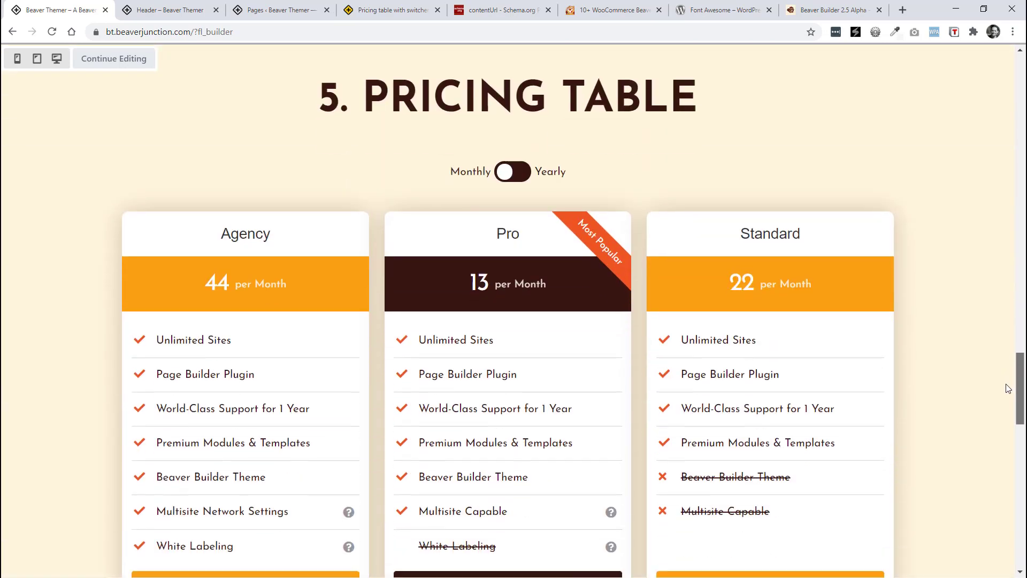
left_click(523, 179)
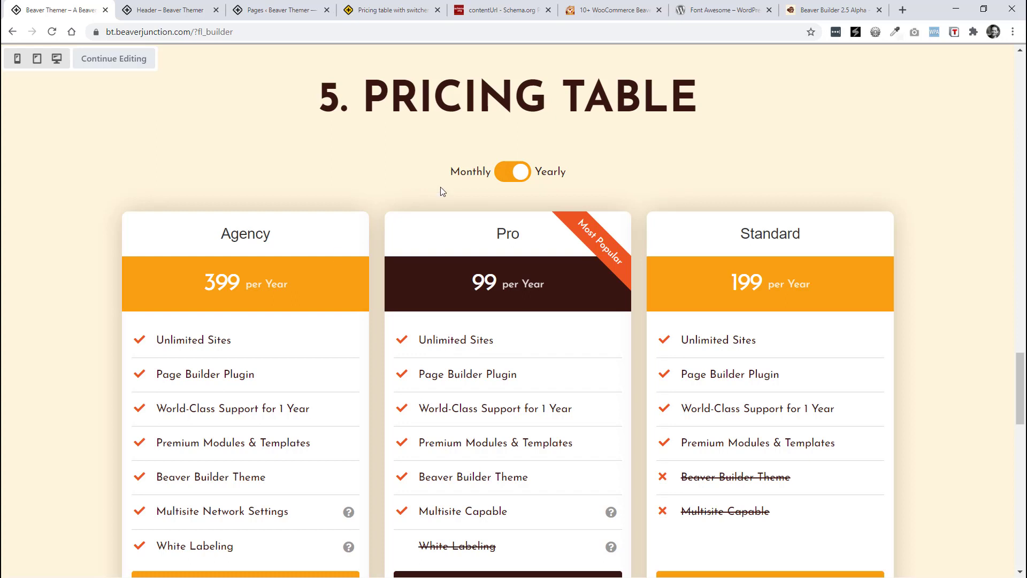
left_click(500, 176)
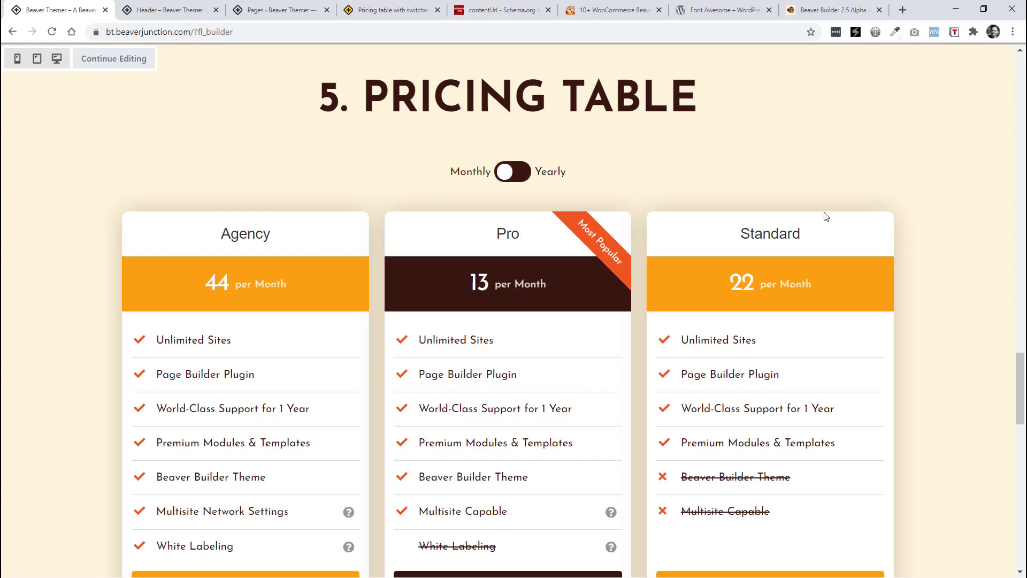
Step: Show the Agency plan's Multisite Network Settings tooltip and review the pricing table's feature icons and ribbon
left_click_drag(1020, 369, 1020, 384)
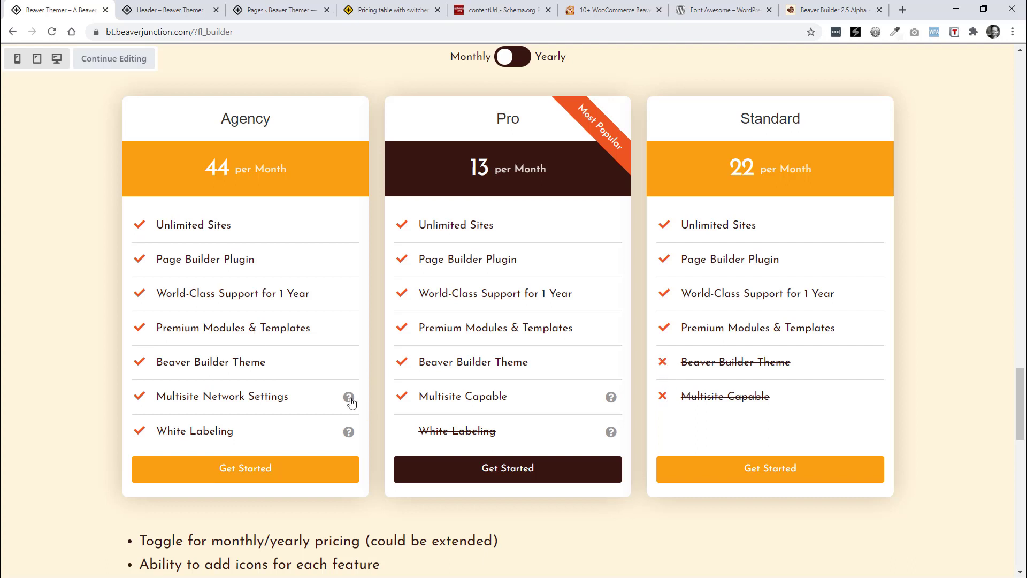
mouse_move(351, 402)
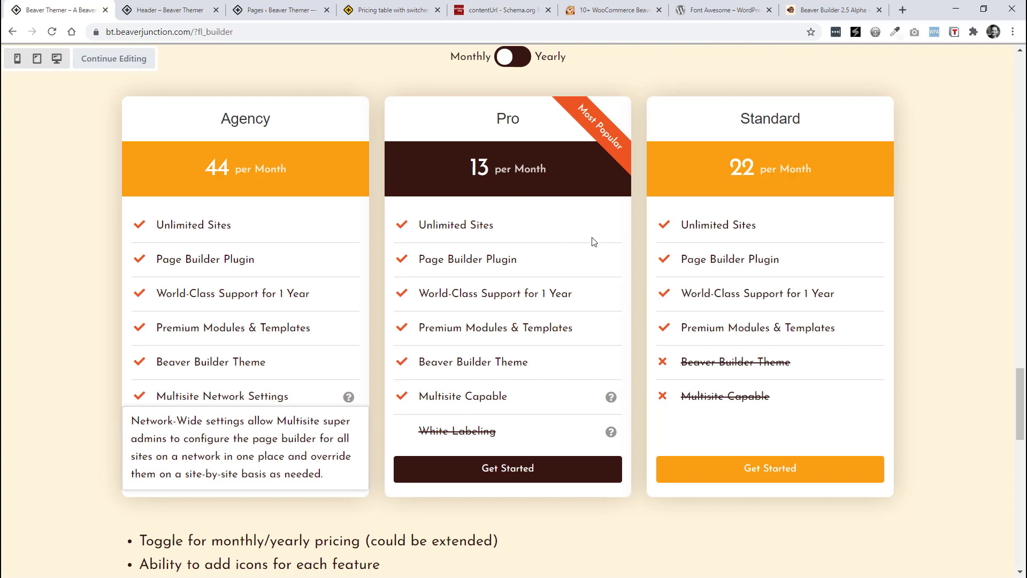
scroll(600, 242, "up", 2)
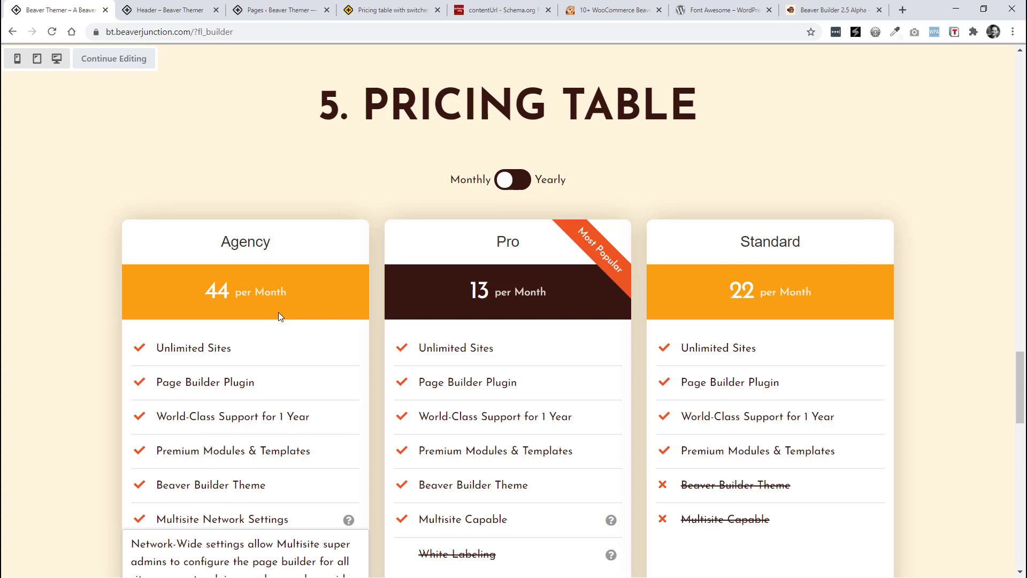
scroll(615, 345, "down", 3)
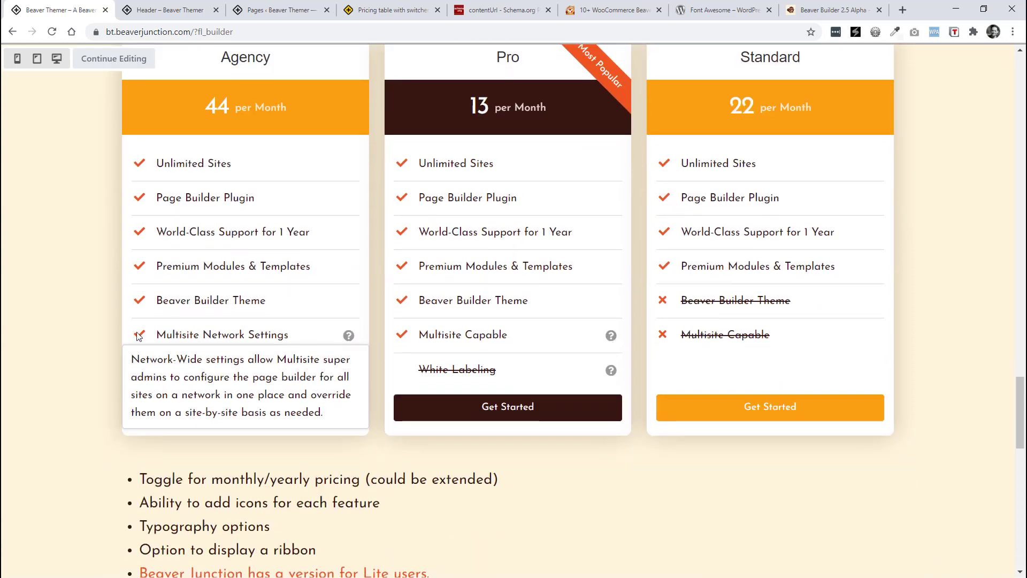
Step: Show the Agency plan's Multisite Network Settings tooltip again and review the feature notes below the pricing table
mouse_move(348, 337)
left_click(348, 336)
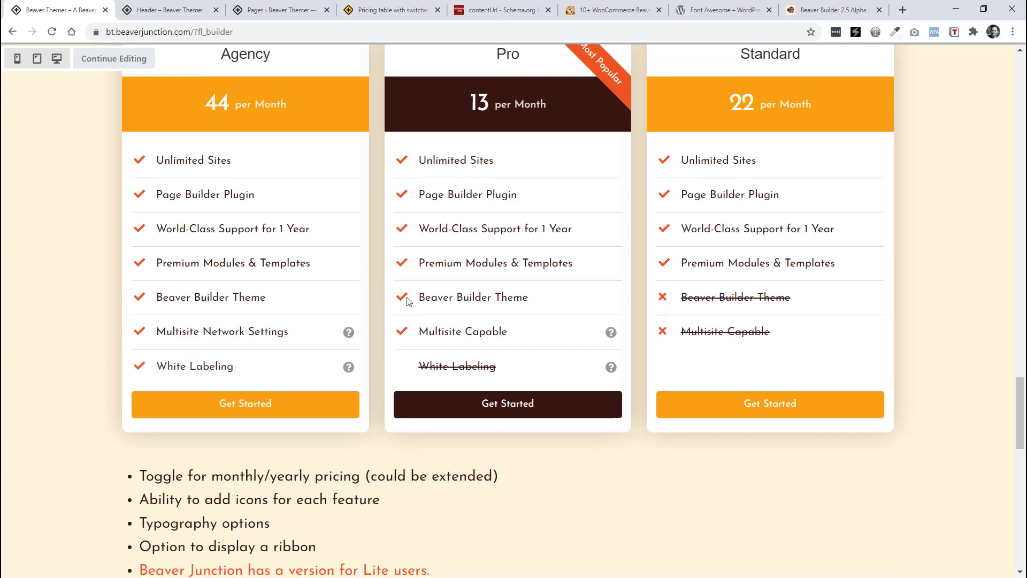
scroll(396, 316, "down", 2)
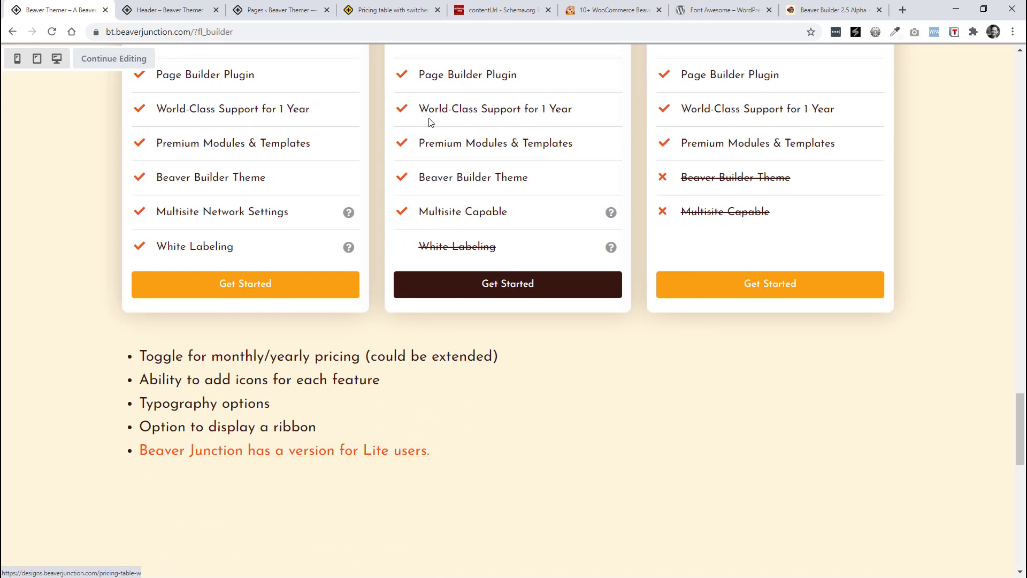
Step: Switch Beaver Junction's Lite pricing table demo page to monthly prices and review its plan cards
left_click(384, 10)
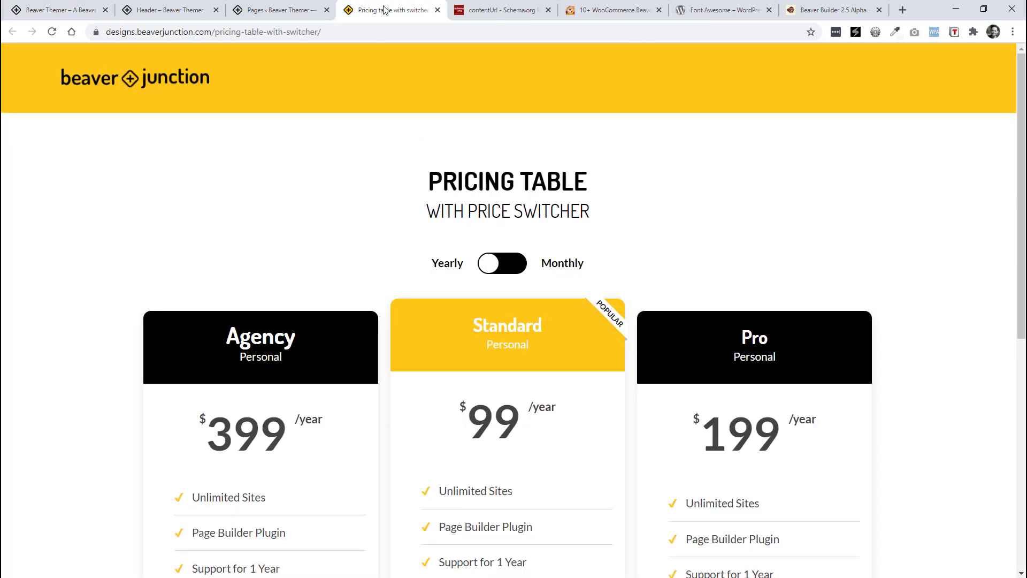
left_click(510, 264)
scroll(760, 275, "down", 5)
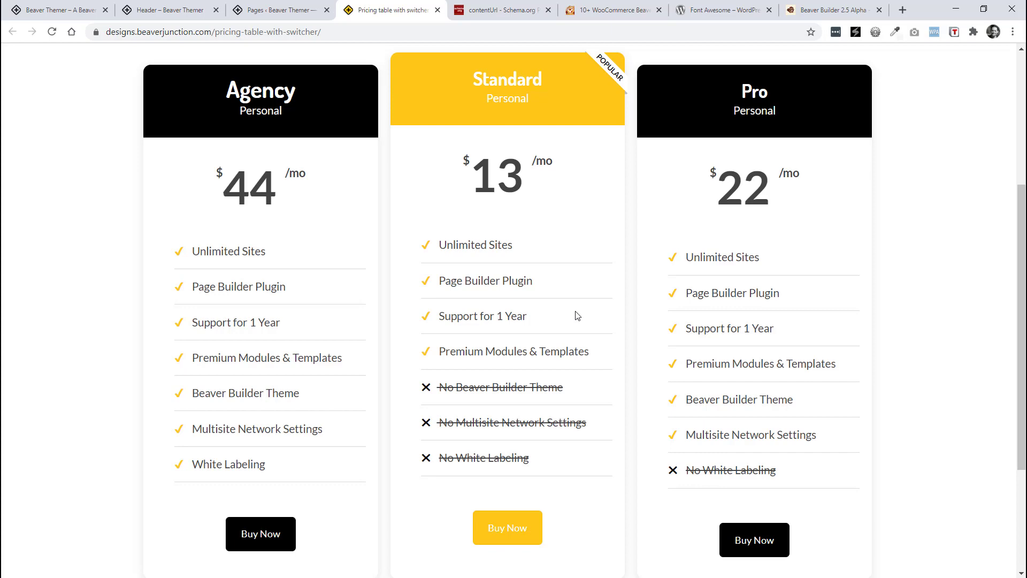
scroll(577, 315, "down", 3)
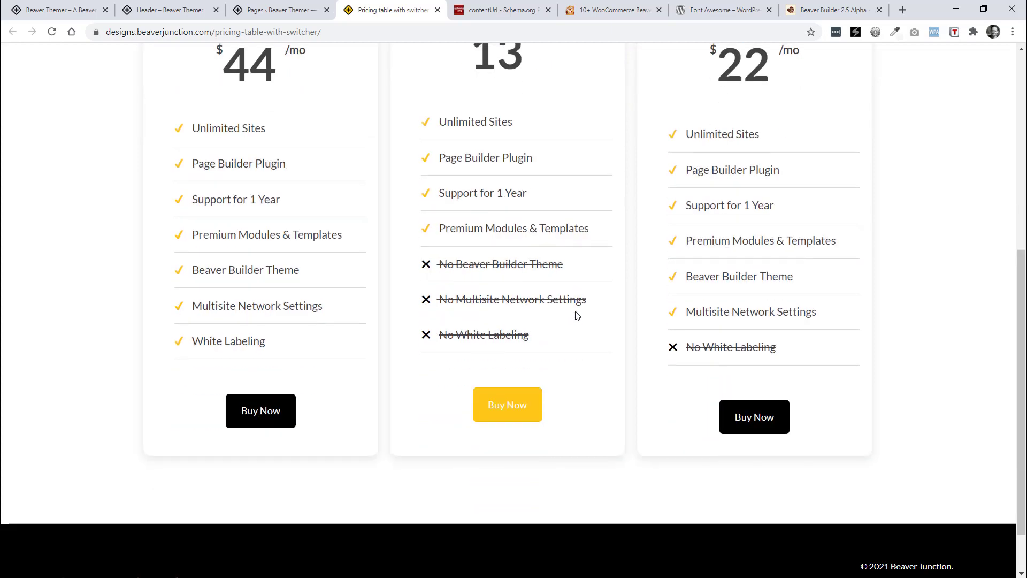
scroll(578, 311, "up", 3)
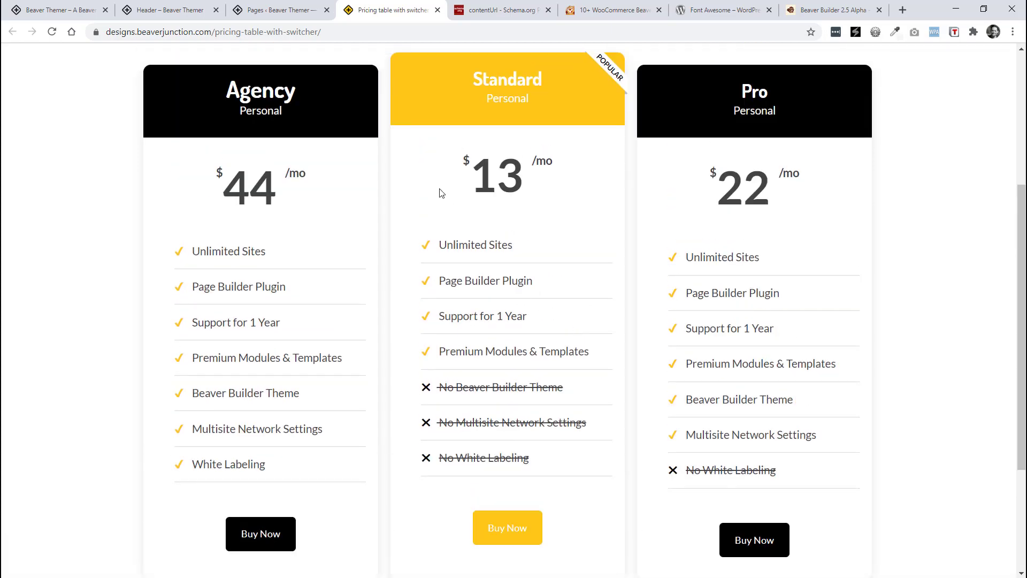
Step: Return to the Home page preview and review the Pricing Table section from its notes up to its heading
left_click(278, 11)
left_click(71, 7)
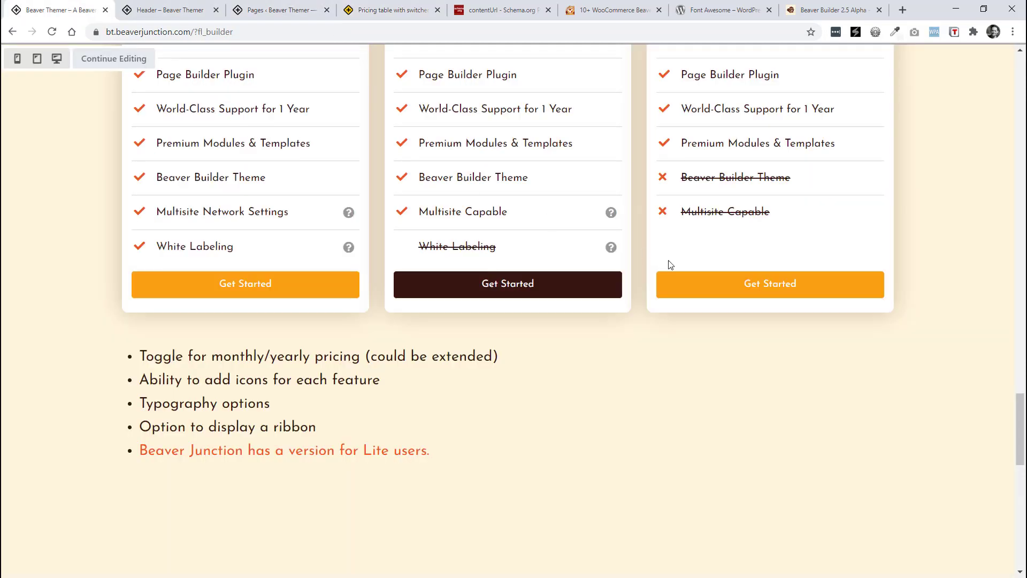
scroll(669, 262, "up", 5)
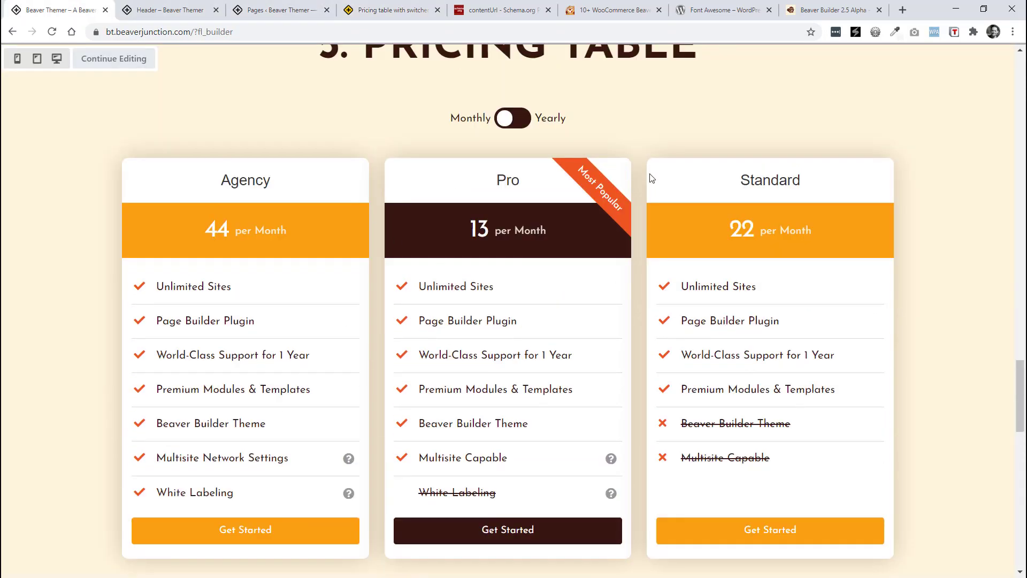
scroll(650, 179, "up", 1)
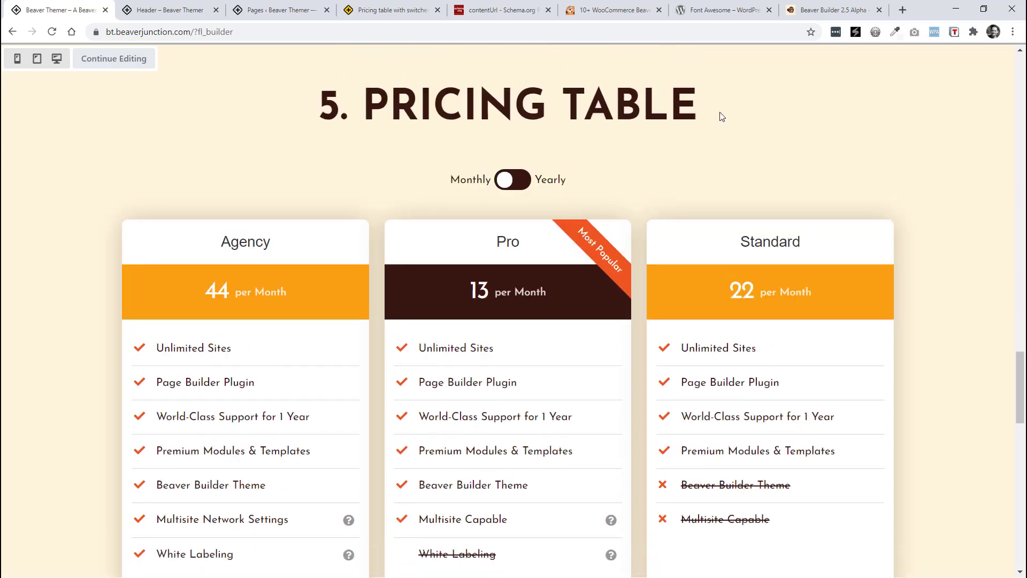
Step: Examine the Video Schema section and view the contentUrl property page on Schema.org
scroll(719, 118, "down", 10)
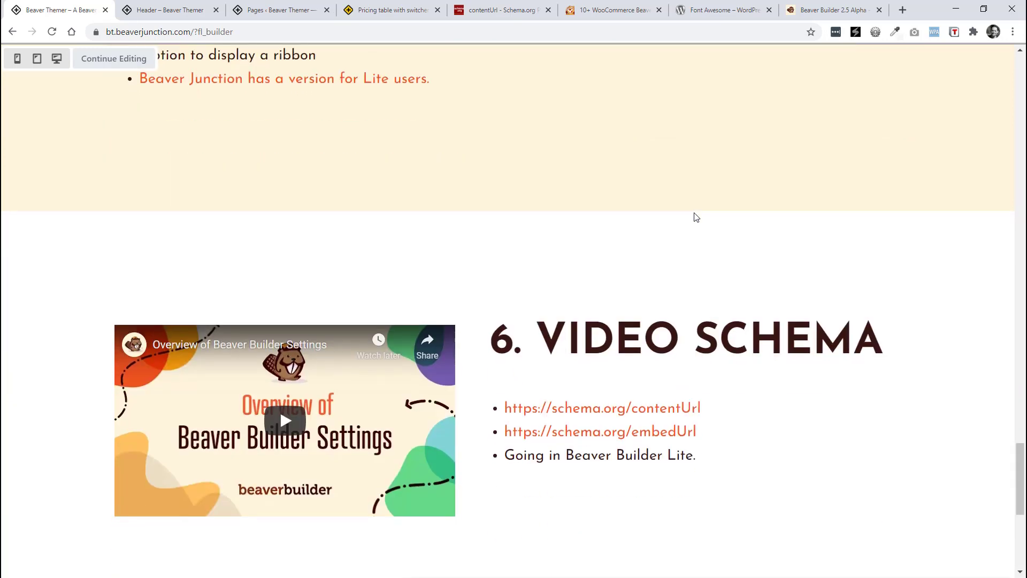
scroll(696, 217, "down", 2)
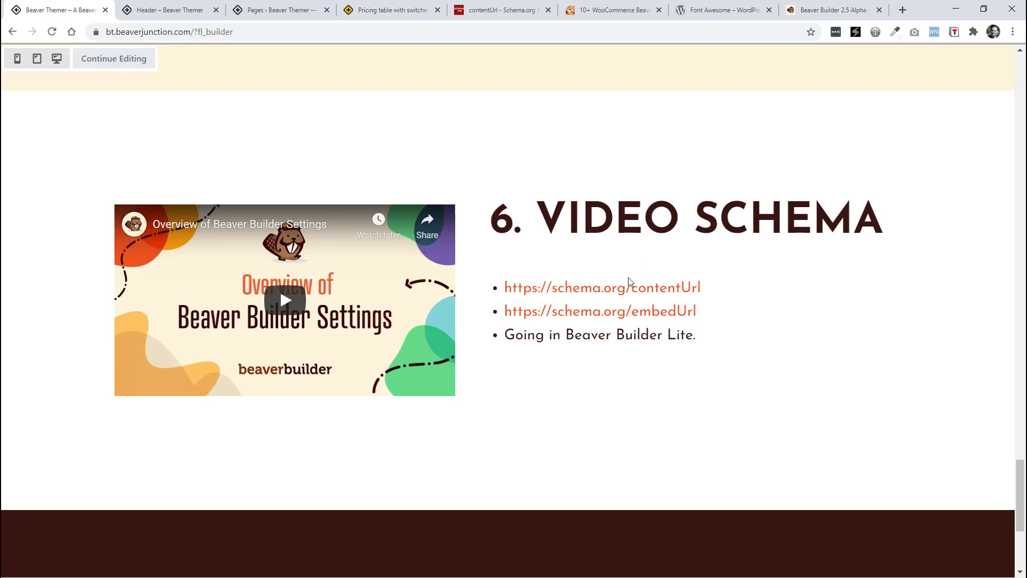
left_click(481, 10)
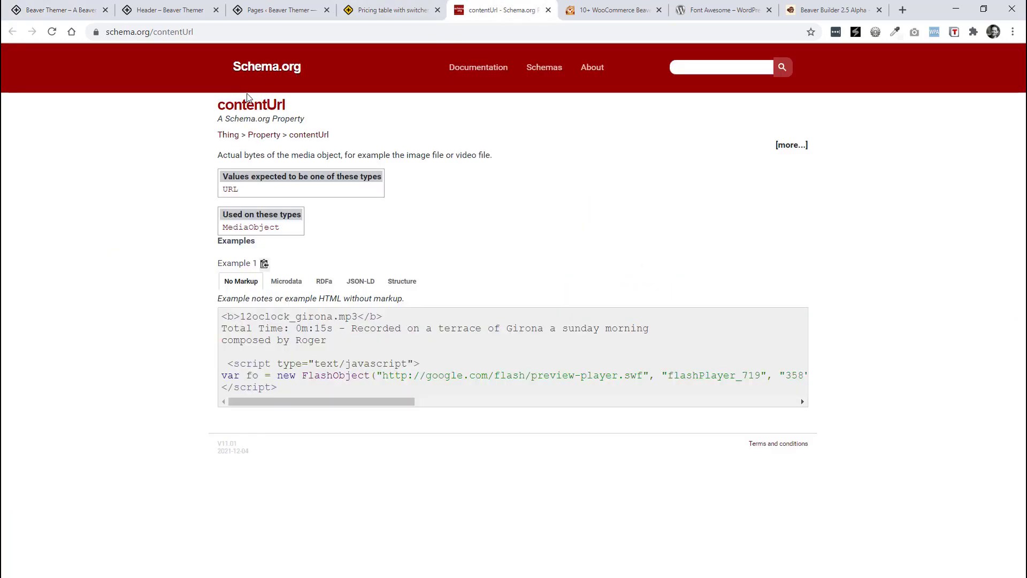
Step: Show the Home page's Finally section and read the description and features of the Font Awesome plugin on WordPress.org
left_click(81, 7)
scroll(616, 214, "down", 5)
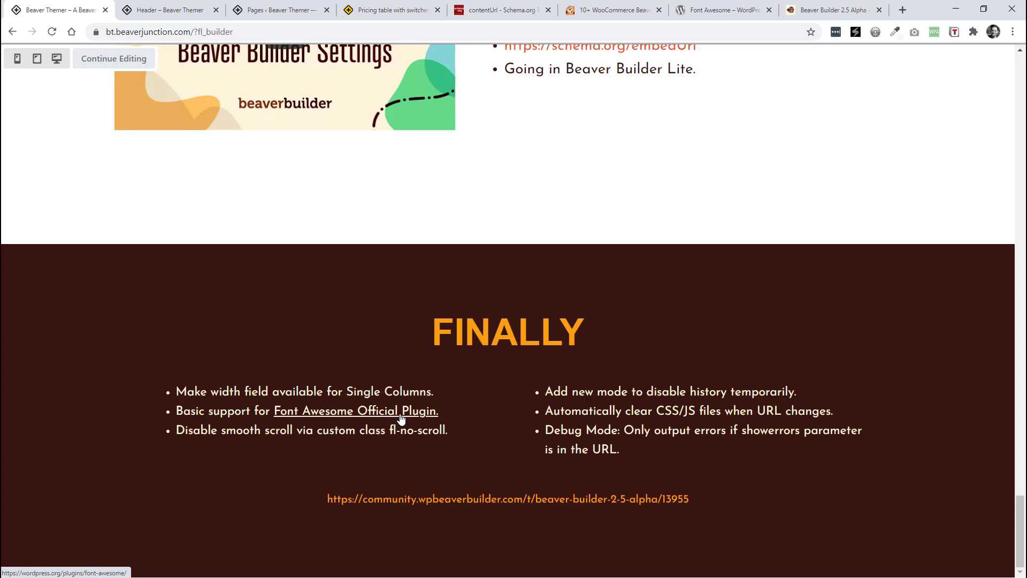
left_click(720, 9)
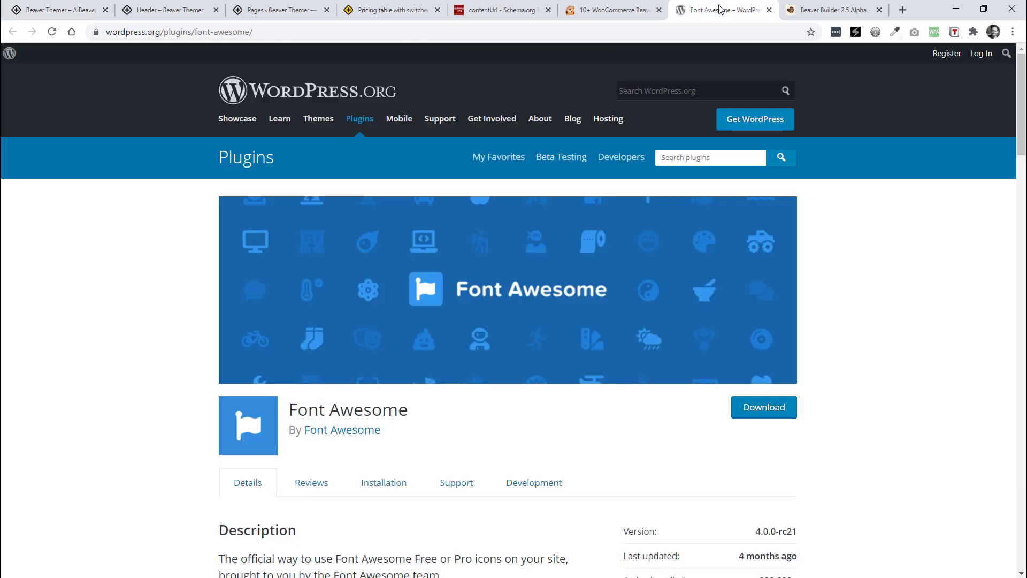
left_click_drag(1024, 133, 1022, 168)
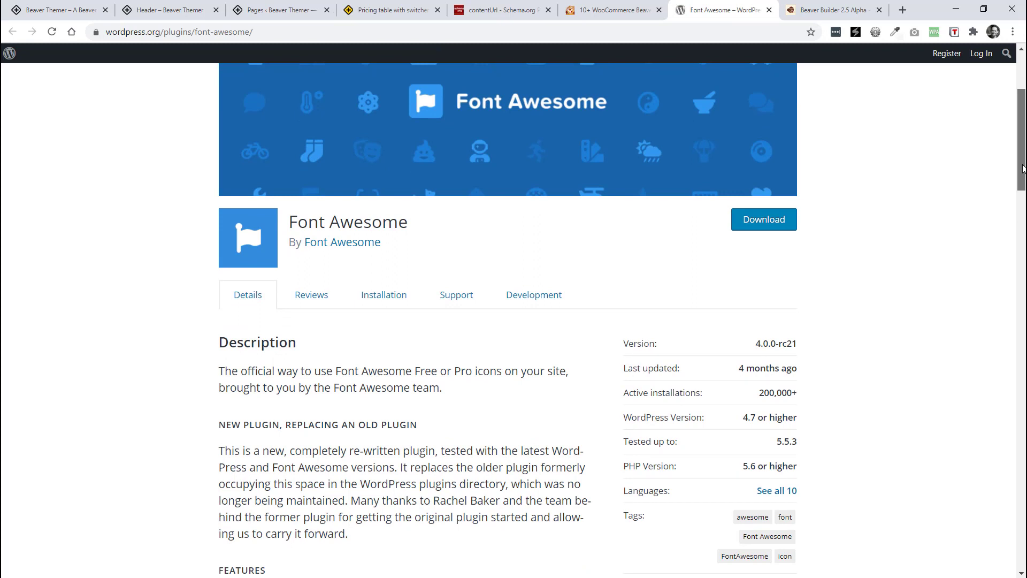
left_click_drag(1024, 168, 1024, 179)
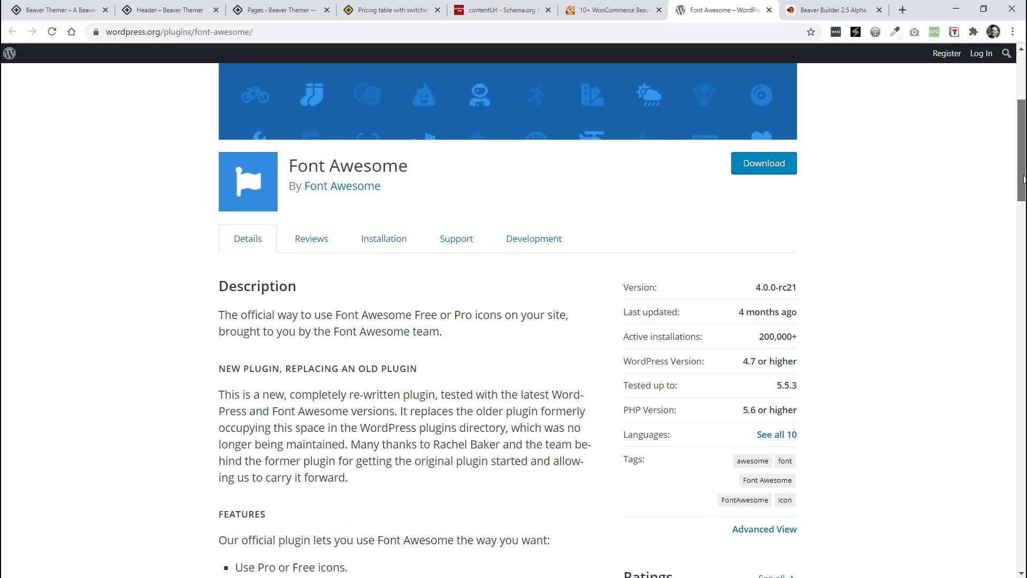
left_click_drag(1023, 179, 1024, 211)
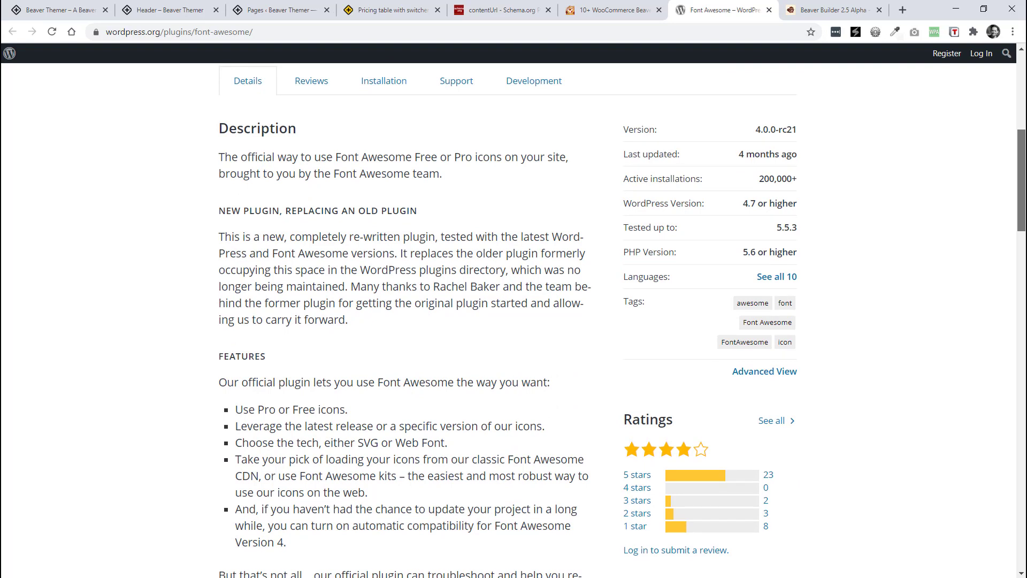
scroll(380, 321, "down", 1)
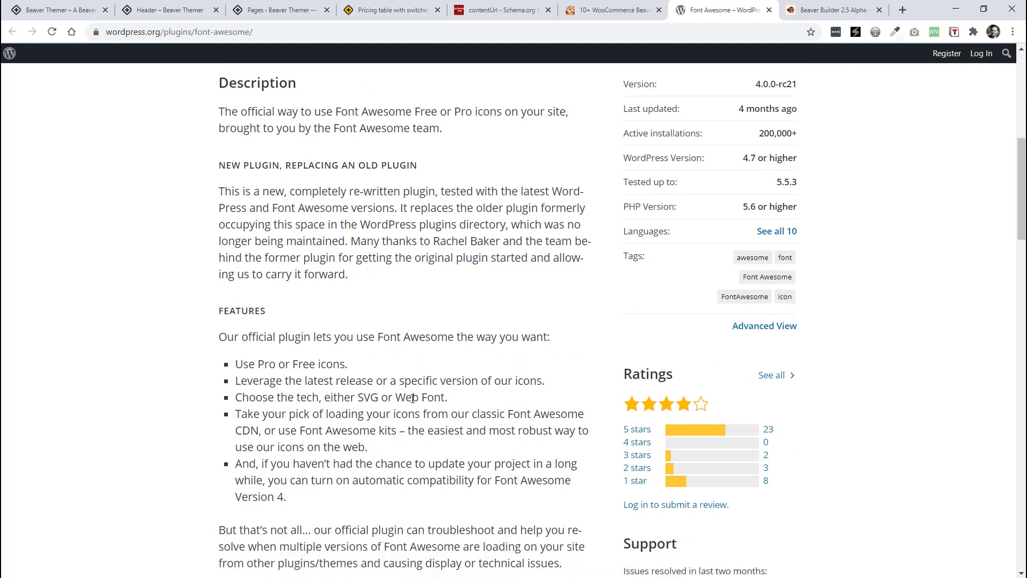
Step: Test the Scroll to bottom link in the Home page's Menu Module section, then return to that section
left_click(63, 11)
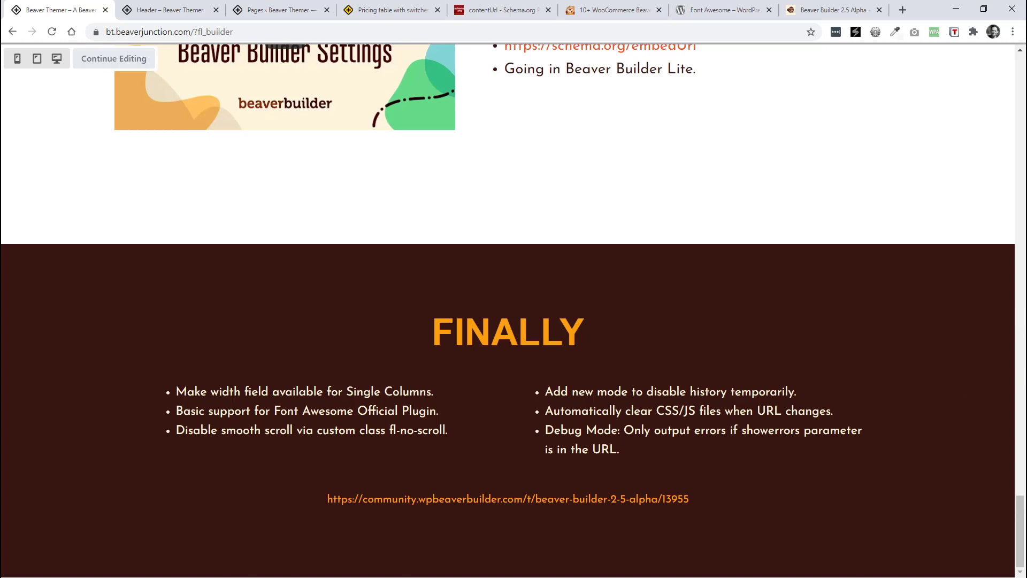
left_click_drag(1021, 538, 1010, 109)
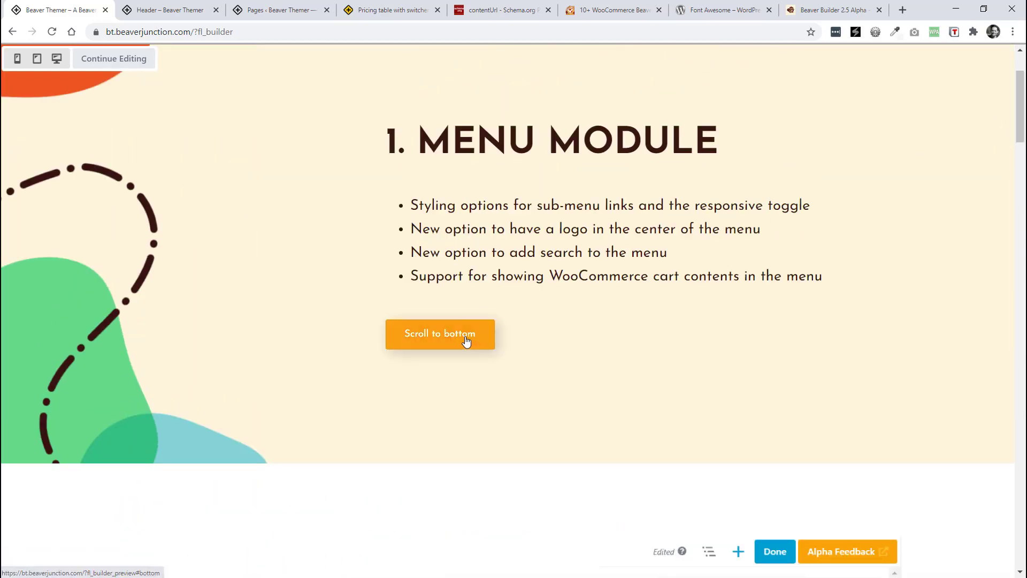
left_click(466, 341)
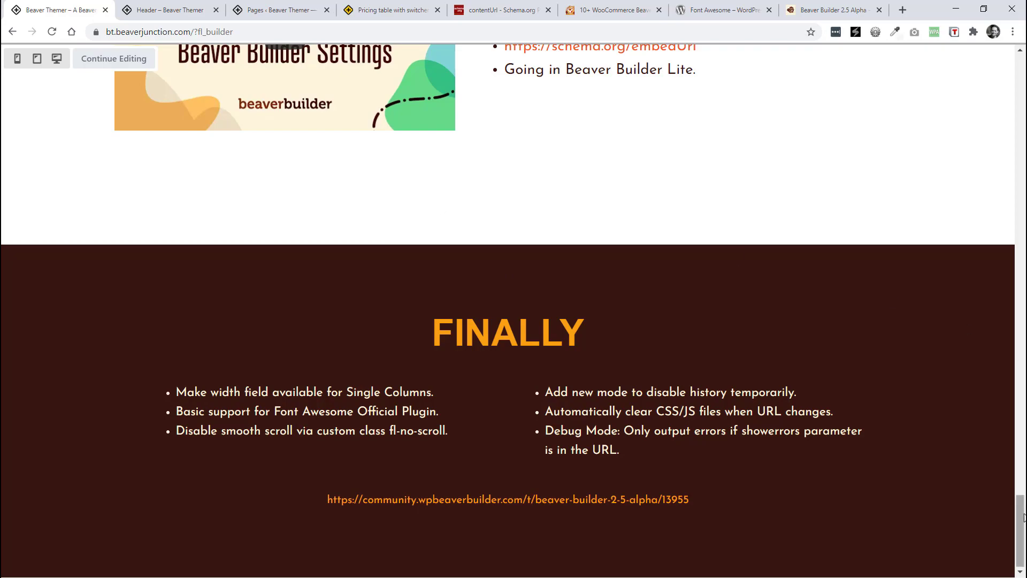
left_click_drag(1023, 517, 1021, 110)
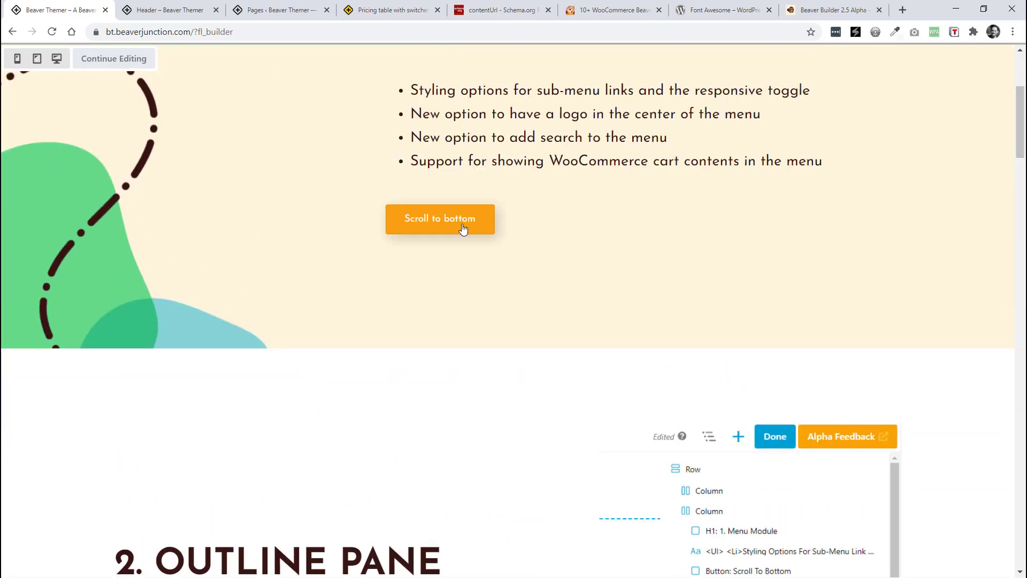
Step: Resume editing the Home page and open the Advanced settings of the FINALLY heading
left_click_drag(1020, 152, 1009, 390)
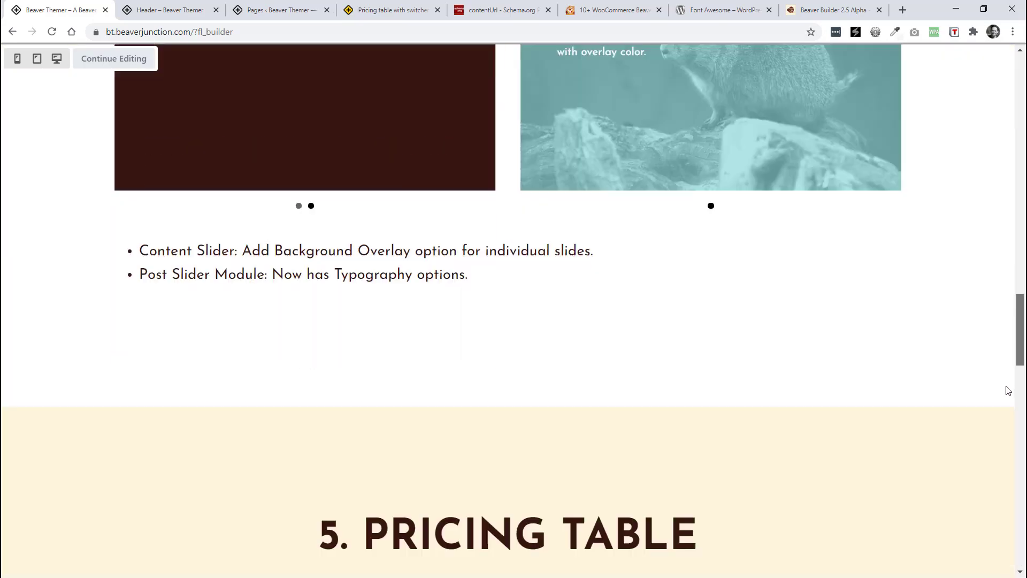
left_click(118, 64)
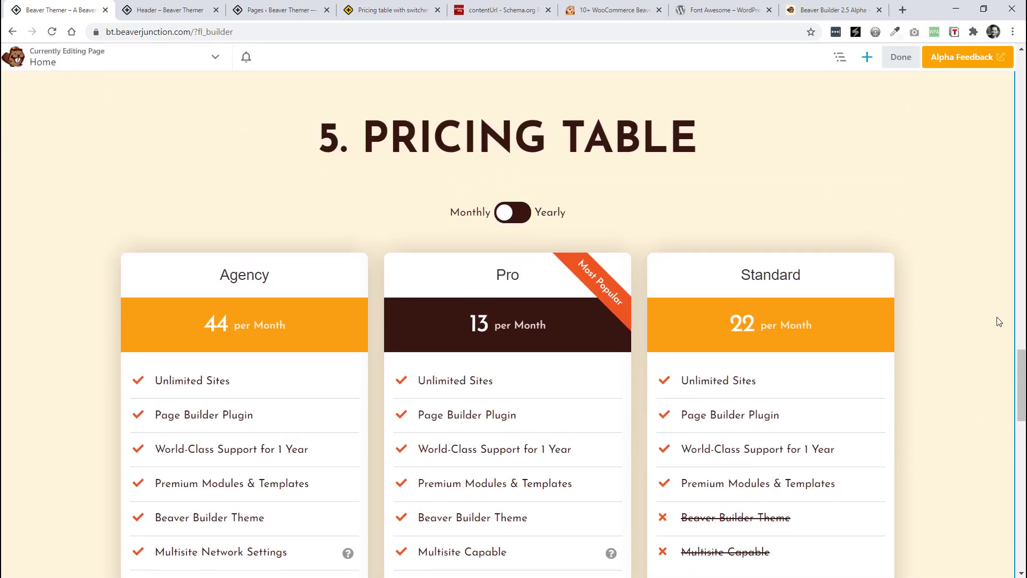
left_click_drag(1021, 369, 1021, 512)
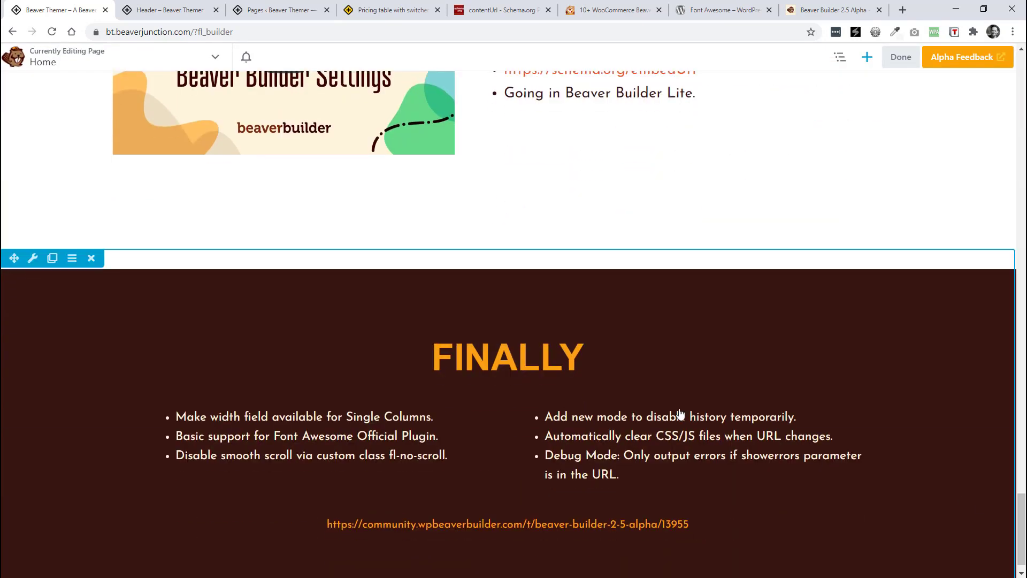
left_click(592, 371)
left_click(321, 240)
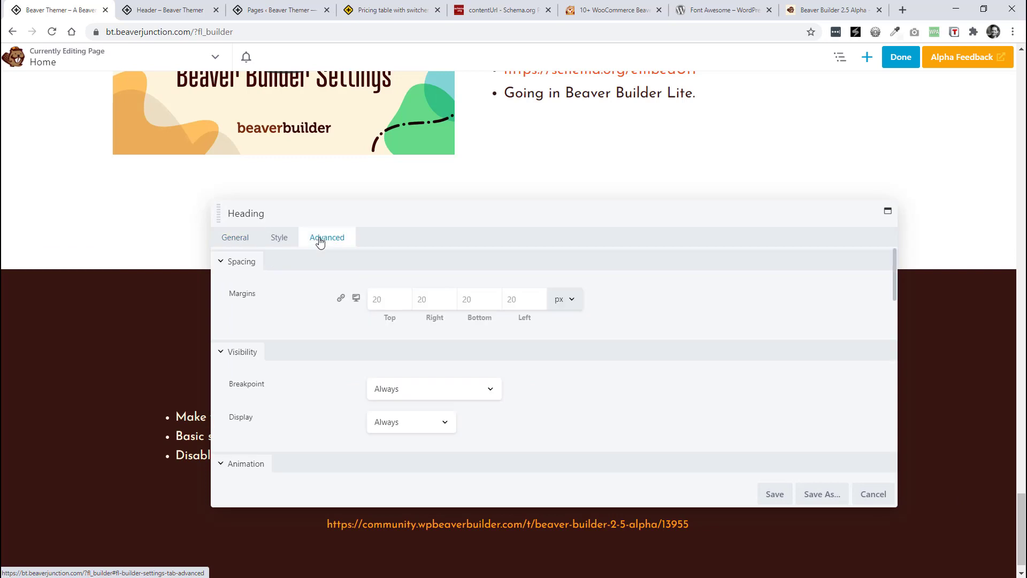
Step: Show the heading's HTML ID "bottom" and its Class field, then close the settings without saving
scroll(512, 335, "down", 10)
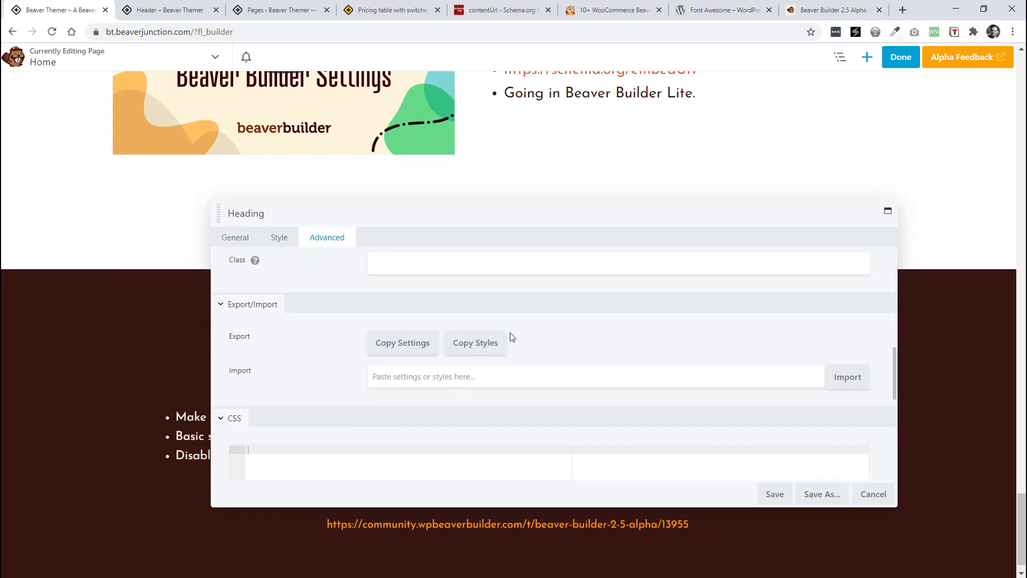
scroll(513, 336, "up", 3)
left_click_drag(412, 350, 359, 351)
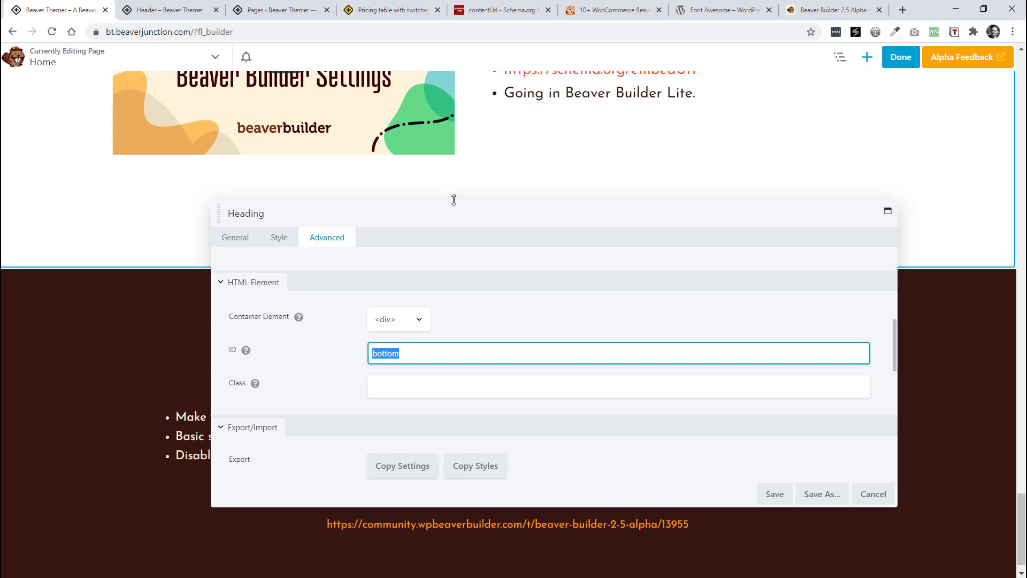
left_click_drag(459, 207, 578, 105)
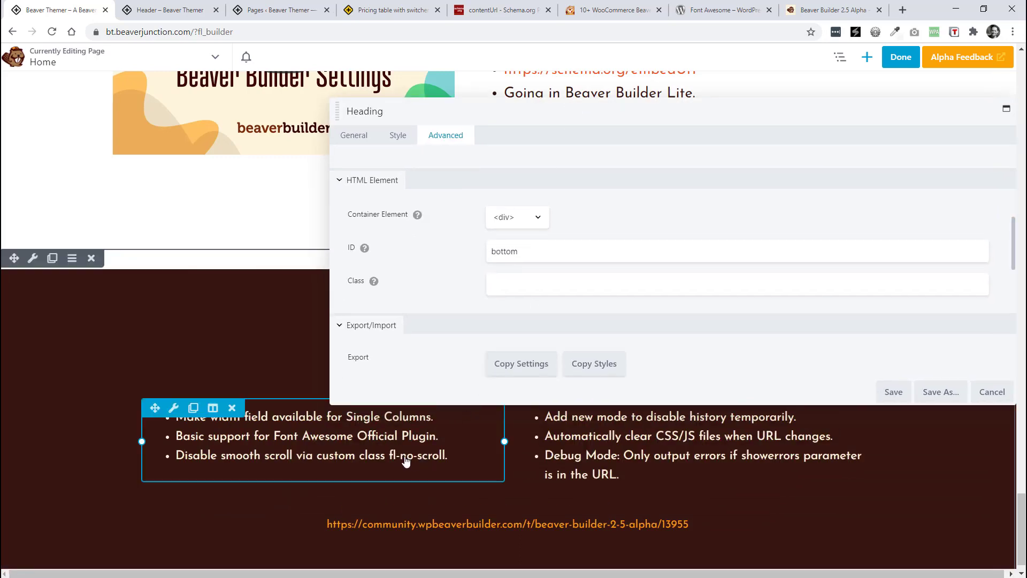
left_click(515, 282)
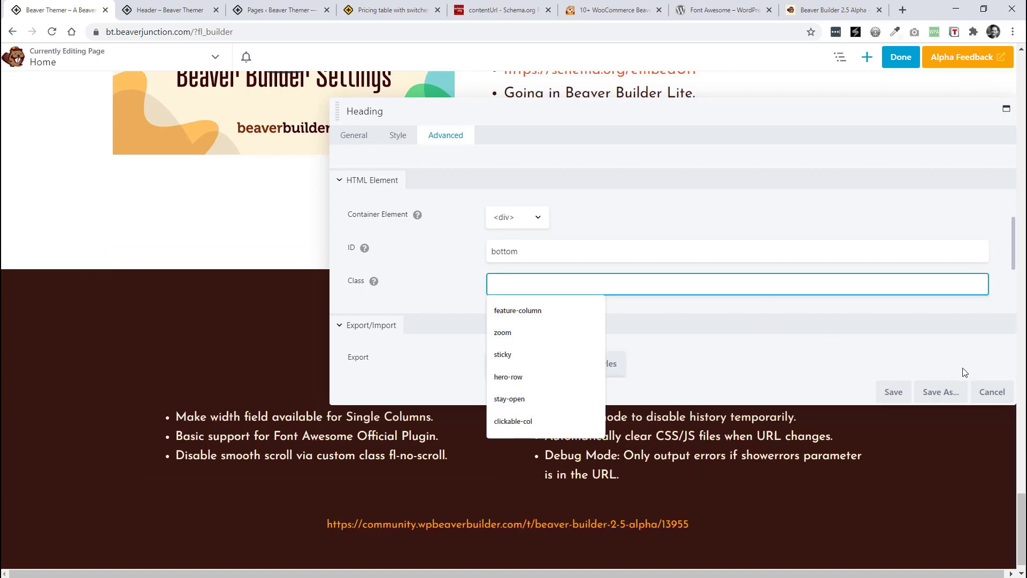
left_click(991, 392)
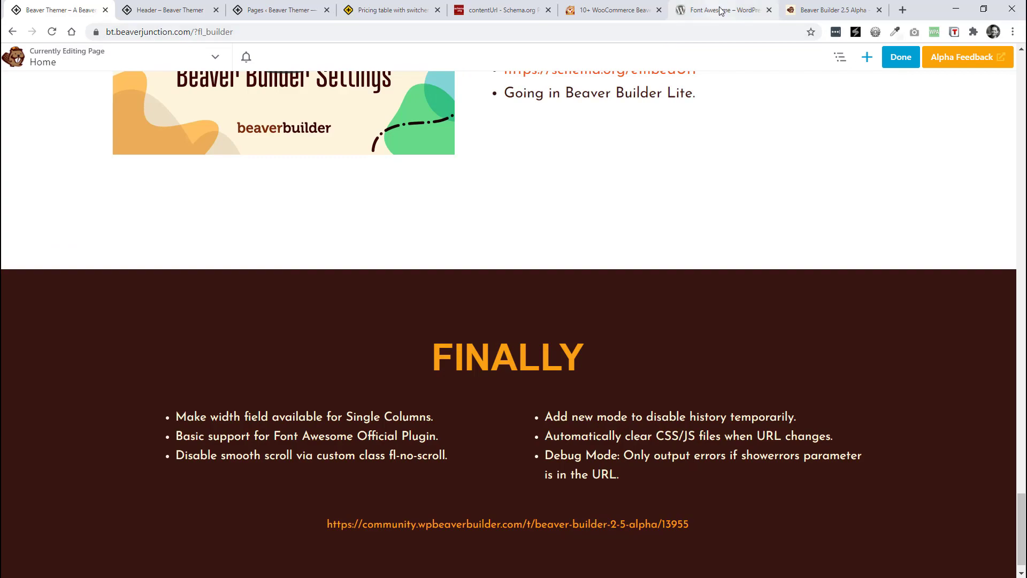
Step: Review the Beaver Builder 2.5 Alpha post on the community forum, then return to its beginning
left_click(820, 9)
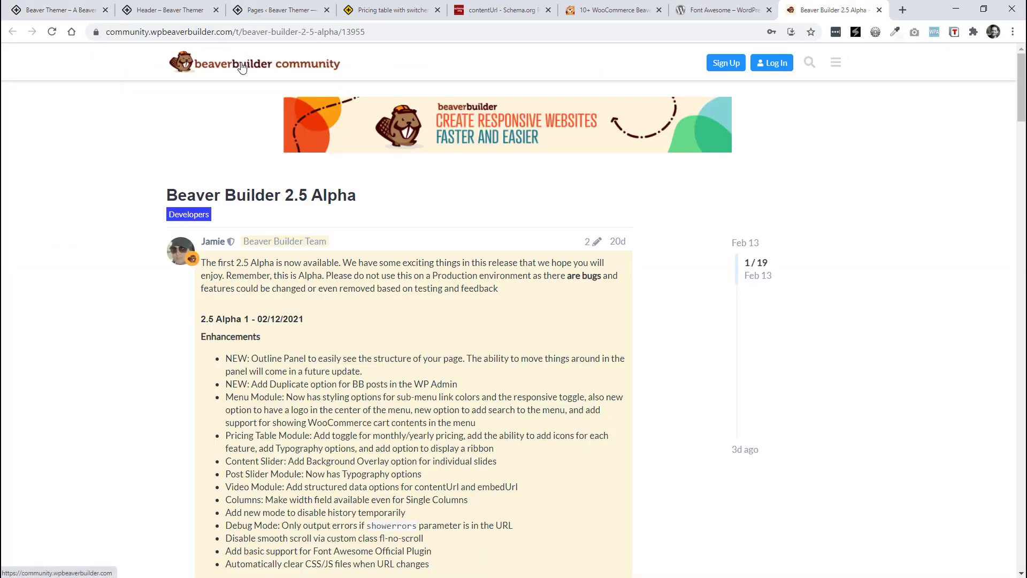
left_click_drag(1018, 129, 1018, 365)
left_click_drag(1018, 369, 1010, 110)
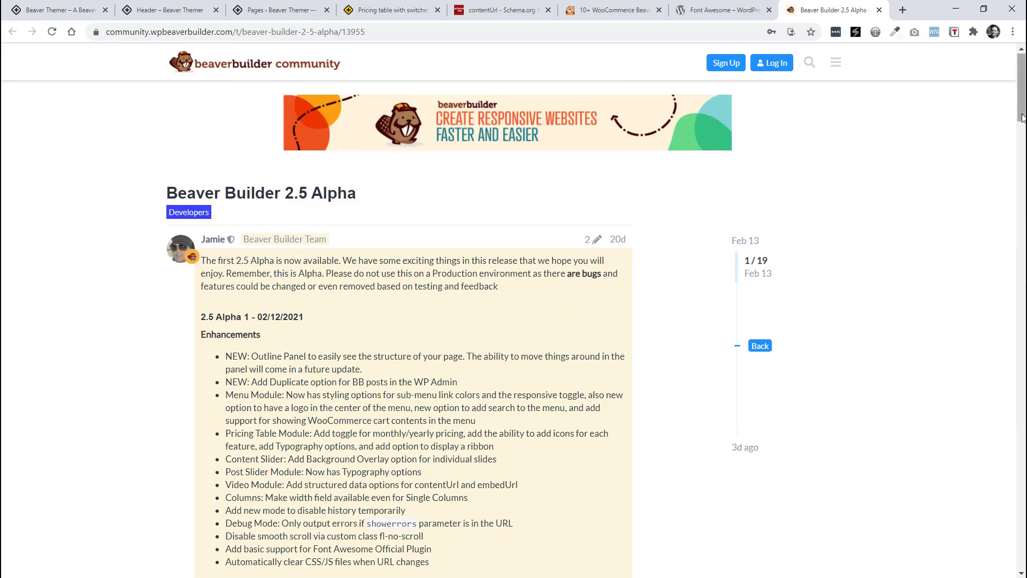